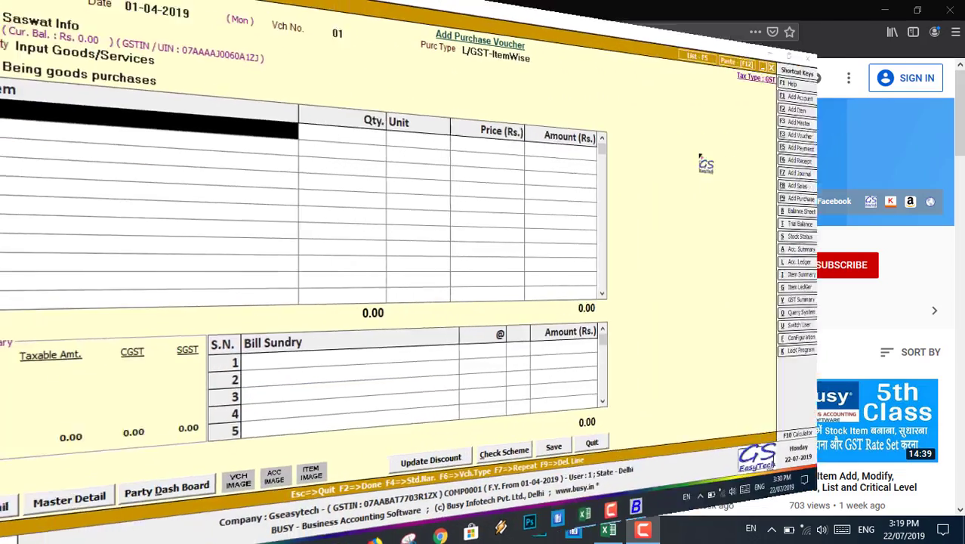
Step: Enter quantity 10 at price 340 for Normal PS2 Keyboard Intex in the purchase voucher and accept its item-wise GST
{"action": "type", "text": "10"}
{"action": "key", "text": "Return"}
{"action": "key", "text": "Return"}
{"action": "type", "text": "340"}
{"action": "key", "text": "Return"}
{"action": "key", "text": "Return"}
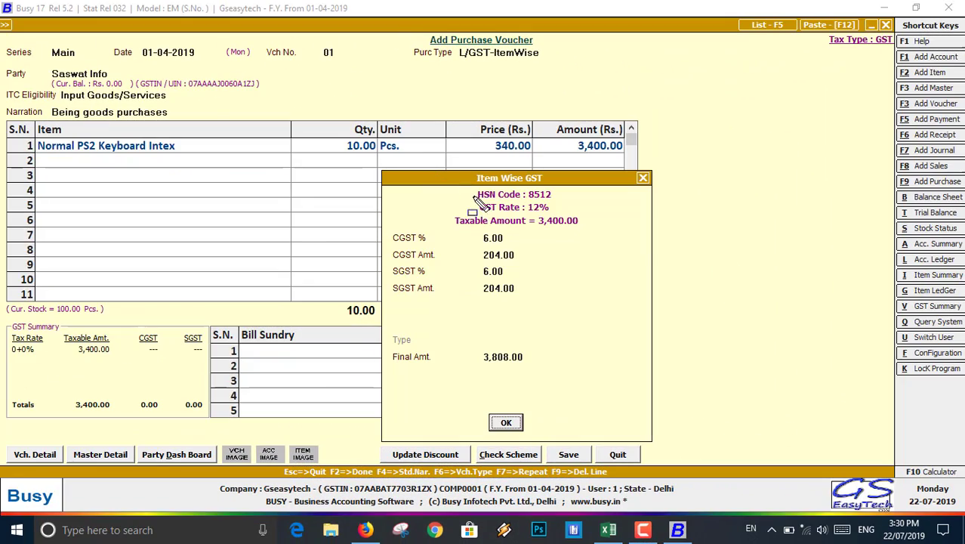
{"action": "left_click", "coordinate": [508, 417]}
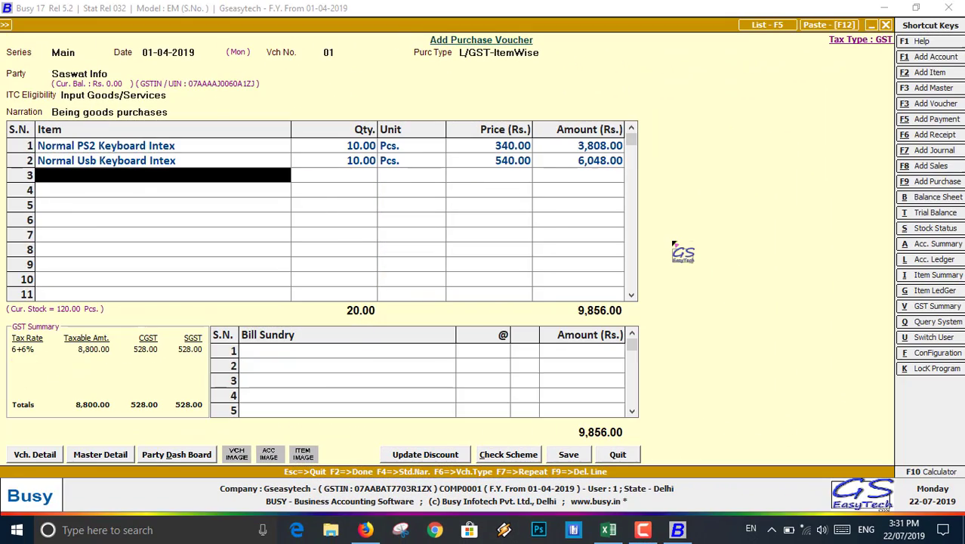
Step: Finish the purchase voucher's item list and enter the bill reference Saw/001/19
{"action": "left_click_drag", "start_coordinate": [240, 344], "coordinate": [455, 416]}
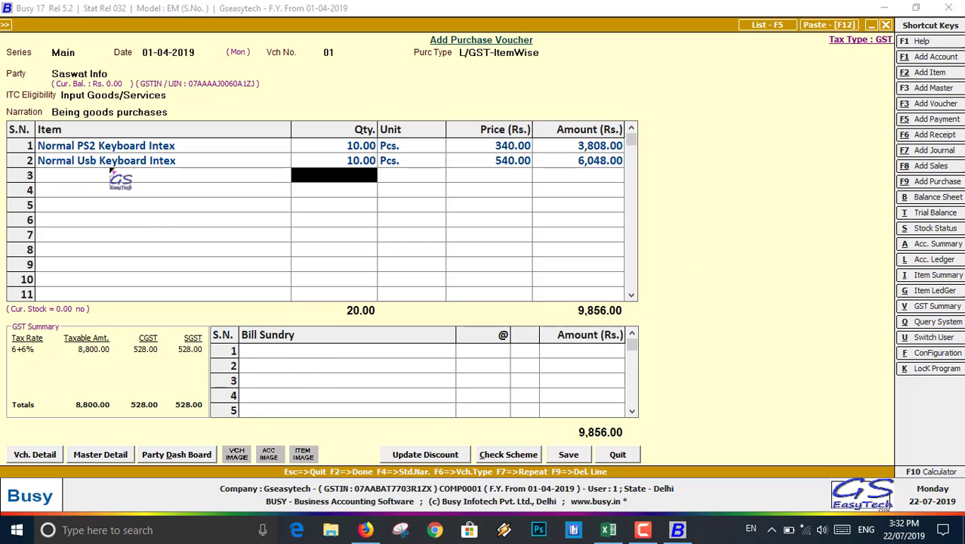
{"action": "key", "text": "F2"}
{"action": "type", "text": "Saw/001/19"}
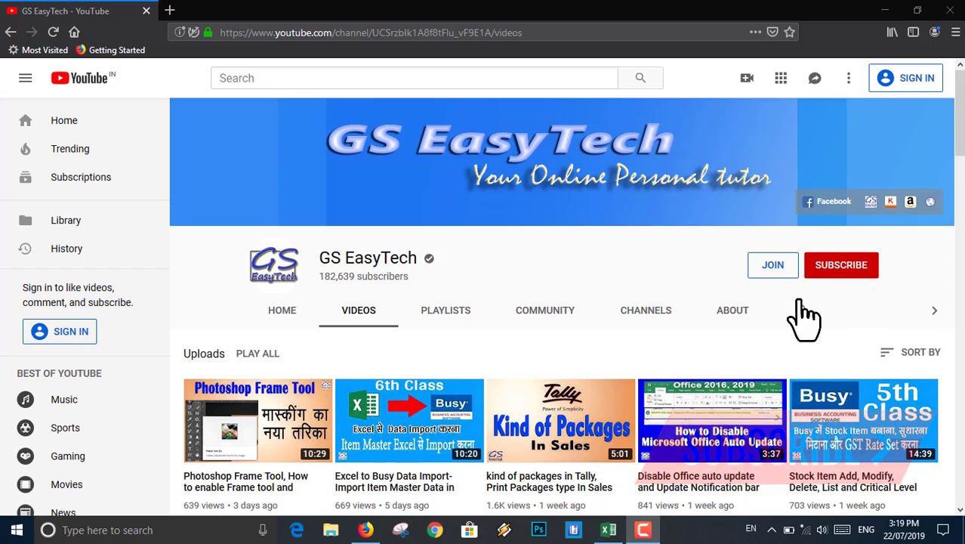
Step: Launch Busy 17 from the desktop and acknowledge the security device notice
{"action": "mouse_move", "coordinate": [721, 436]}
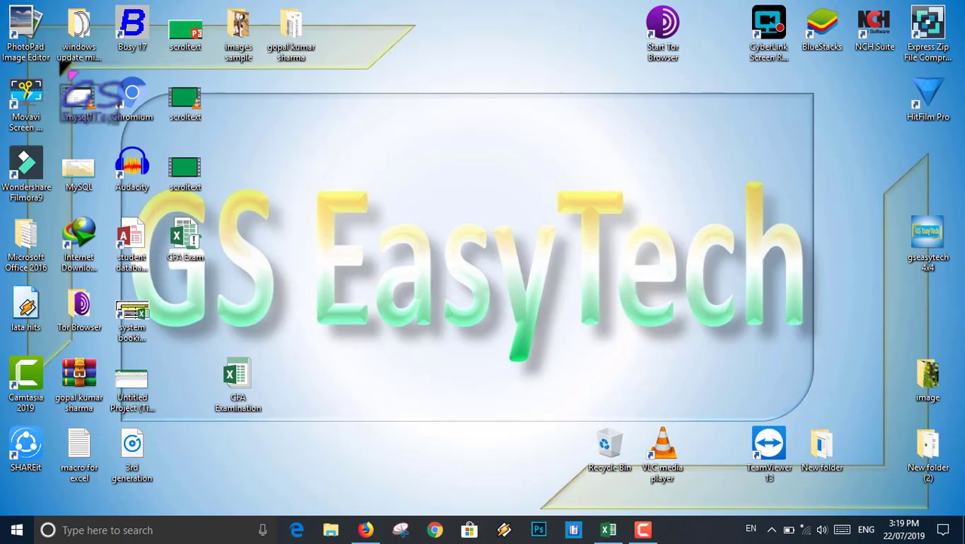
{"action": "double_click", "coordinate": [133, 30]}
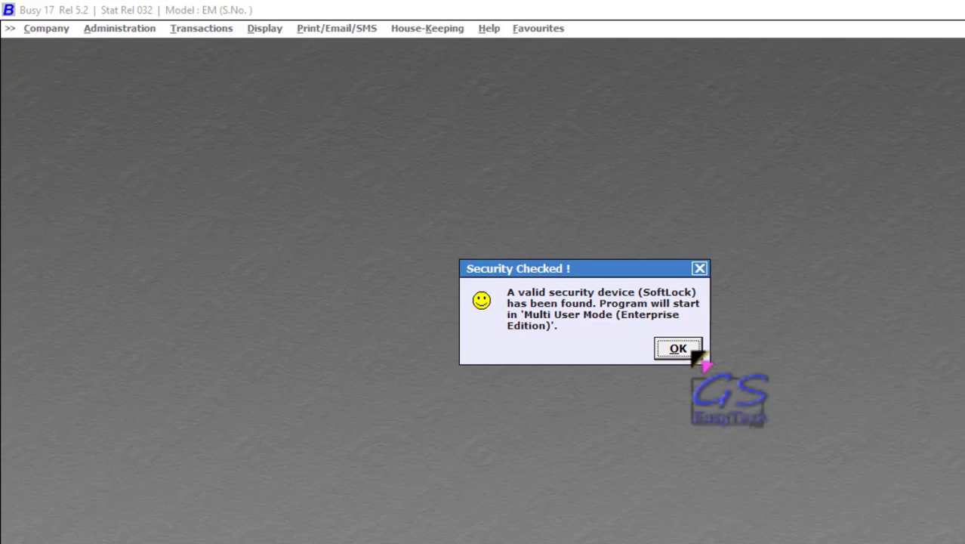
{"action": "left_click", "coordinate": [572, 290]}
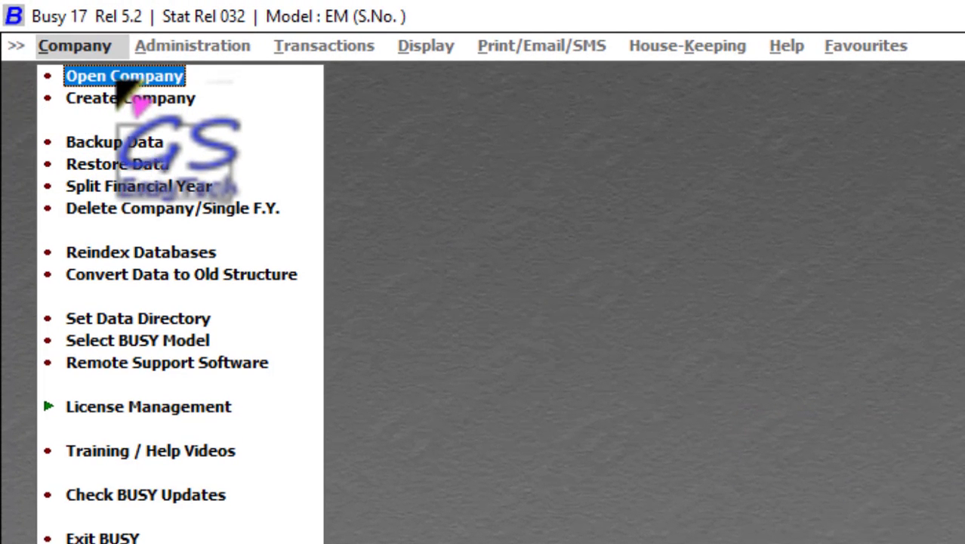
Step: Open the Gseasytech company and log in with the user name and password
{"action": "left_click", "coordinate": [113, 79]}
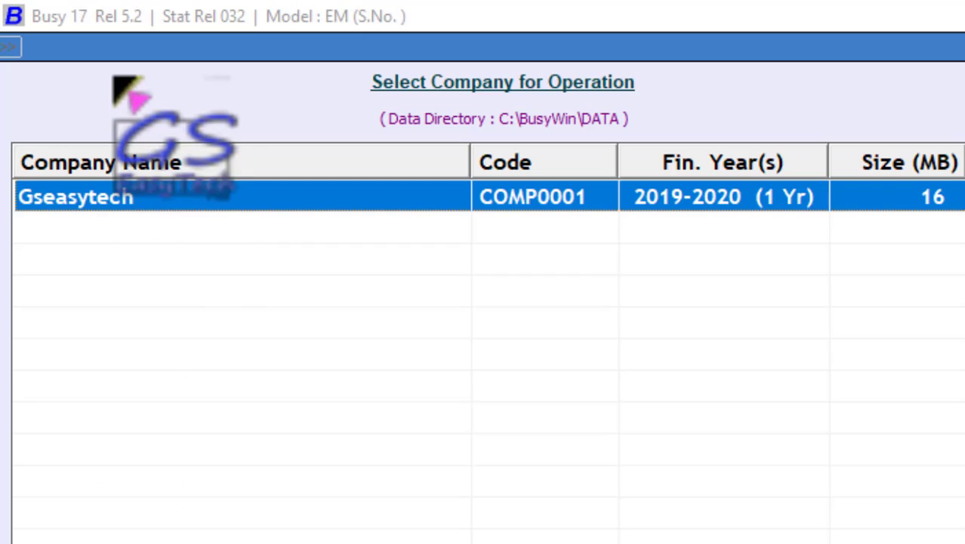
{"action": "double_click", "coordinate": [147, 197]}
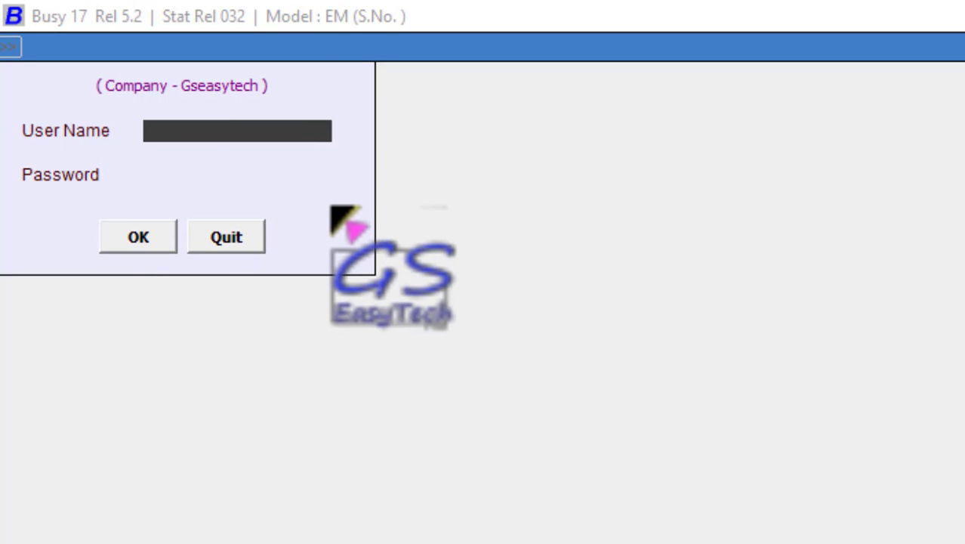
{"action": "type", "text": "1"}
{"action": "key", "text": "Return"}
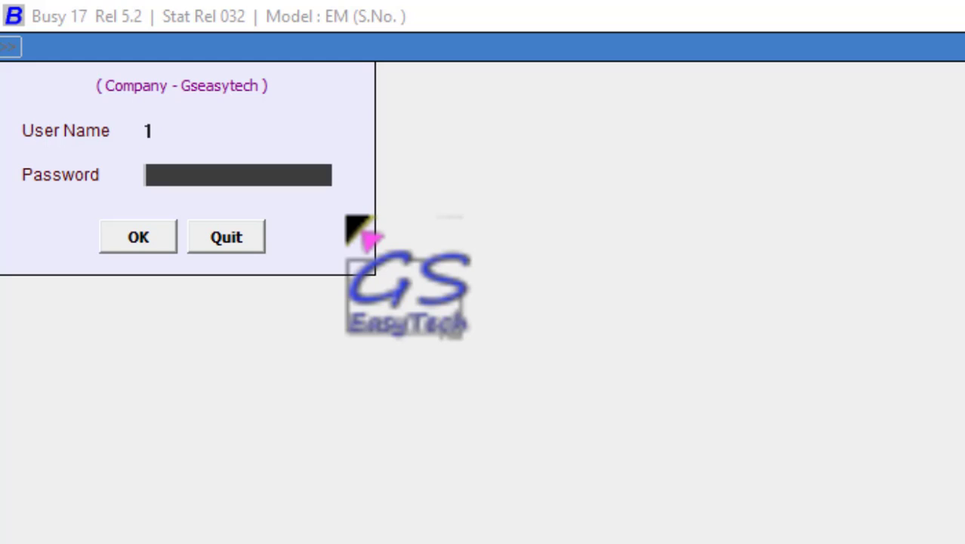
{"action": "type", "text": "1"}
{"action": "left_click", "coordinate": [113, 243]}
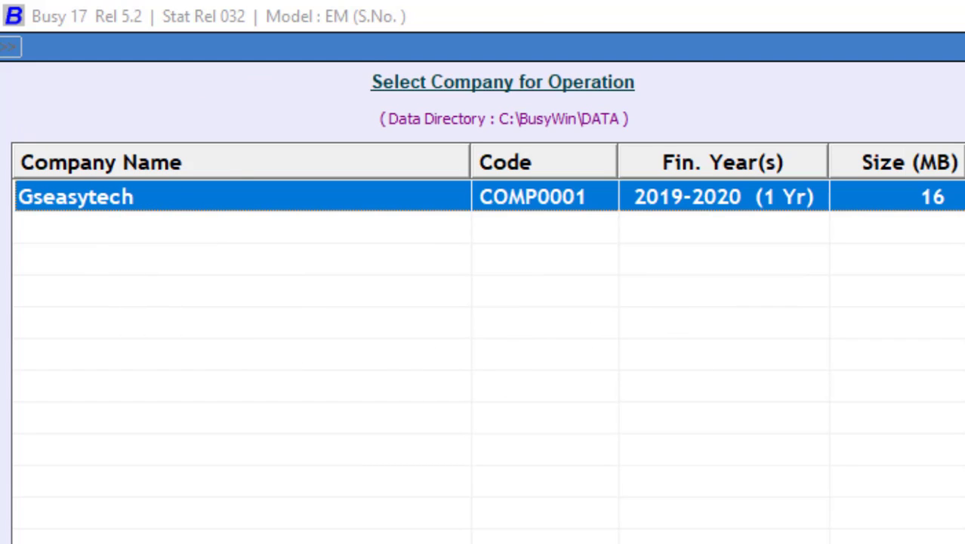
{"action": "key", "text": "Return"}
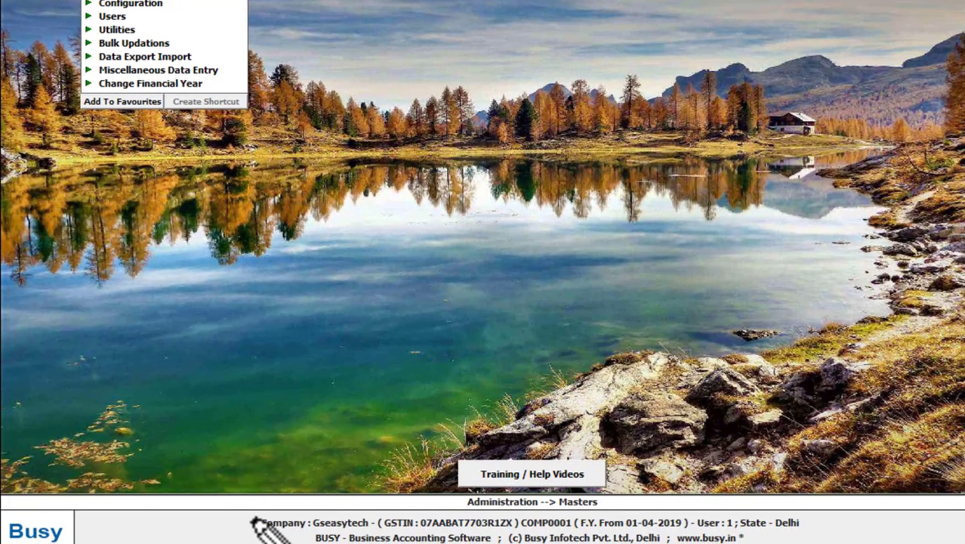
Step: Open the form for adding a new account master
{"action": "left_click_drag", "start_coordinate": [252, 514], "coordinate": [830, 533]}
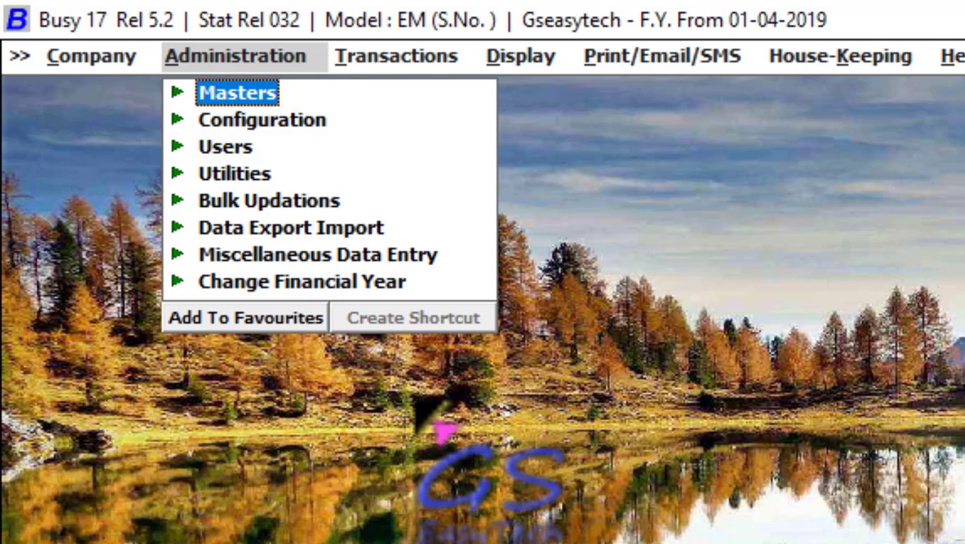
{"action": "left_click", "coordinate": [178, 93]}
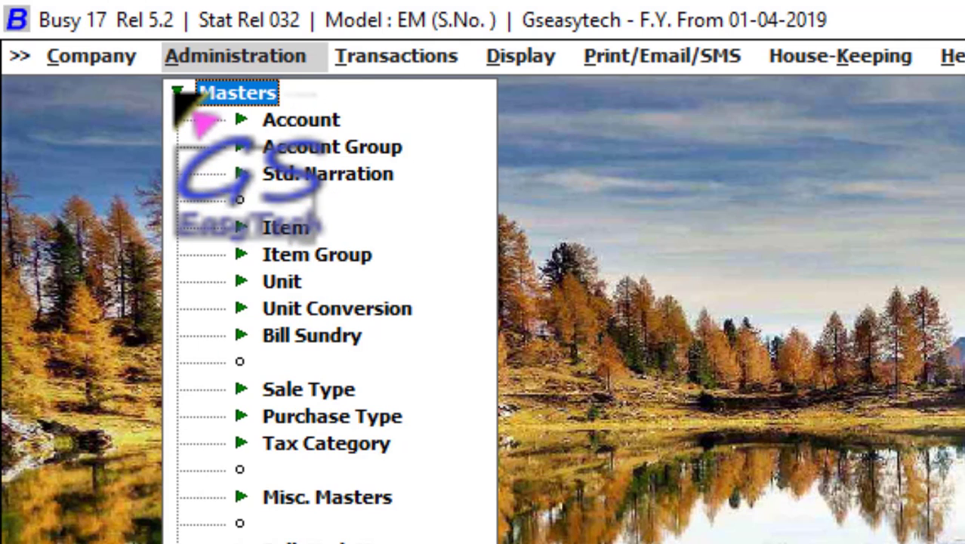
{"action": "left_click", "coordinate": [241, 120]}
{"action": "left_click", "coordinate": [340, 147]}
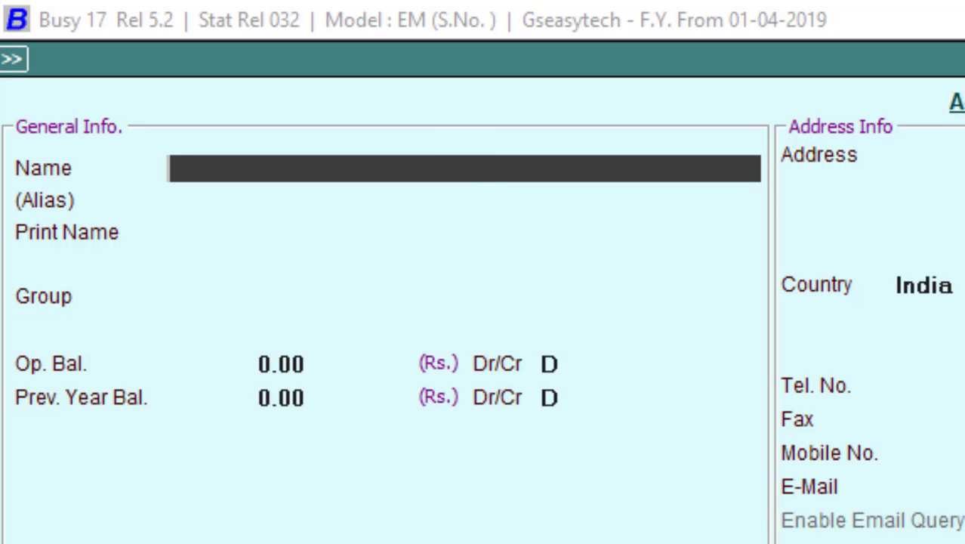
Step: Name the account Saswat Info with the same print name and no alias, and assign it to the Sundry Creditors group
{"action": "type", "text": "sasw"}
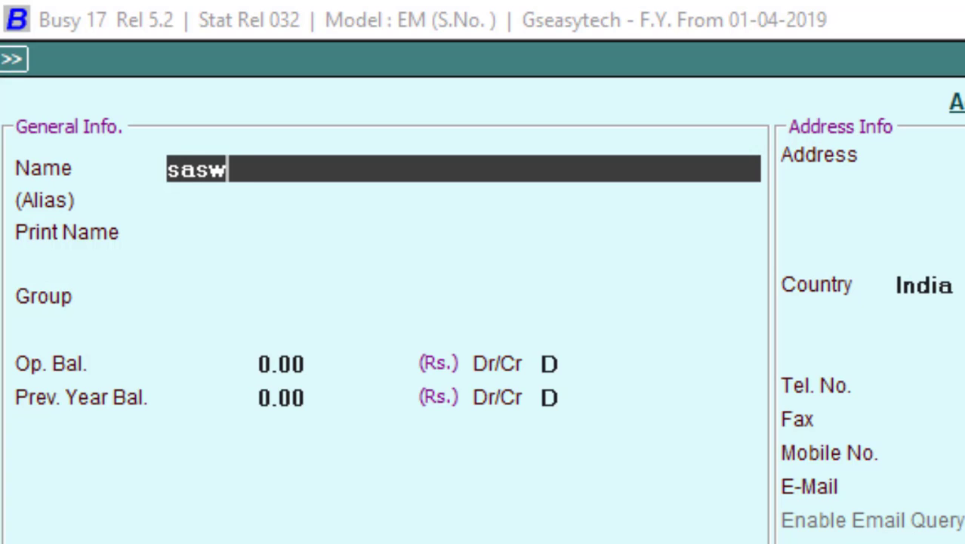
{"action": "type", "text": "at info"}
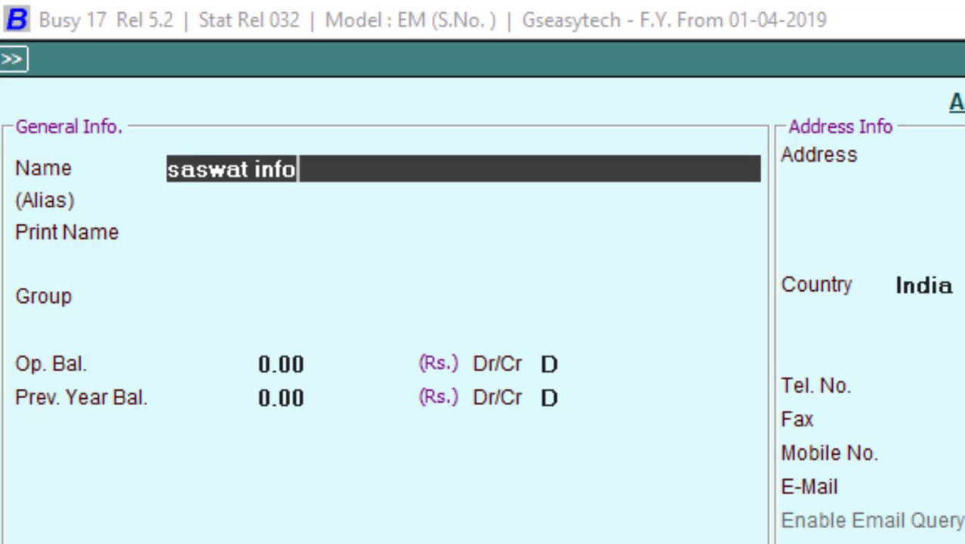
{"action": "key", "text": "Return"}
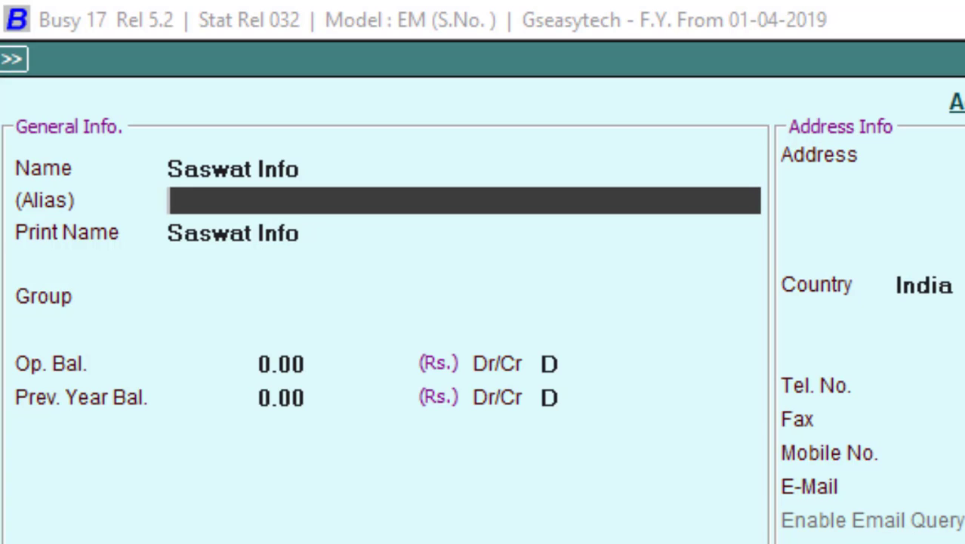
{"action": "key", "text": "Return"}
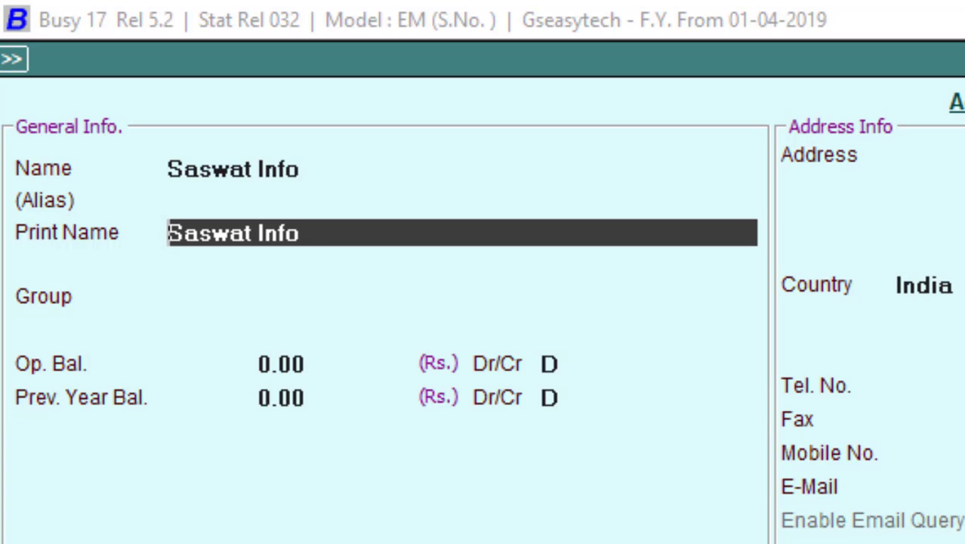
{"action": "key", "text": "Return"}
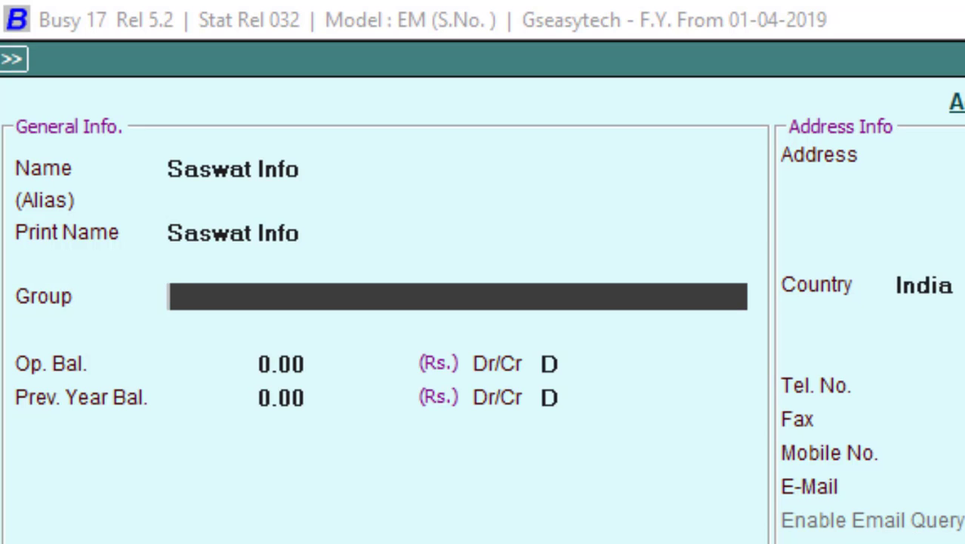
{"action": "type", "text": "su"}
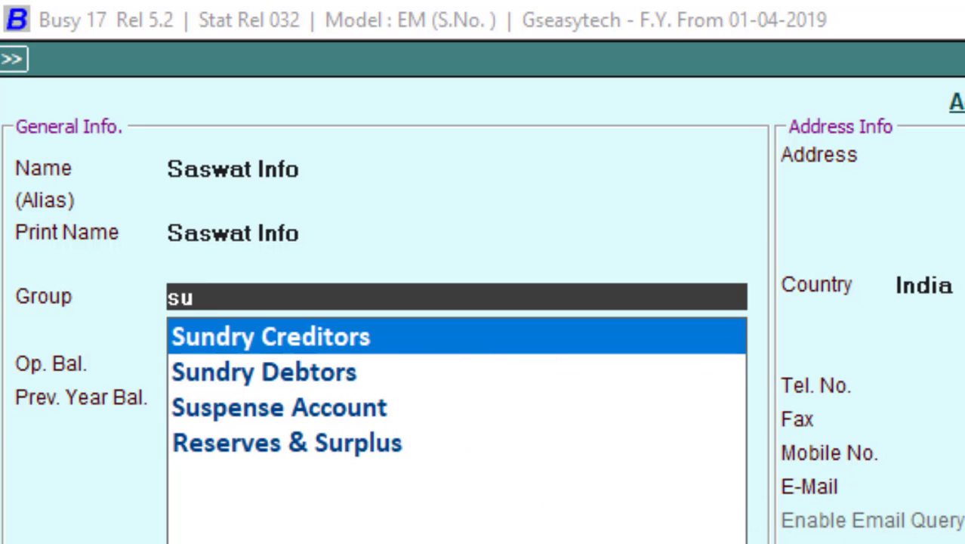
{"action": "key", "text": "Return"}
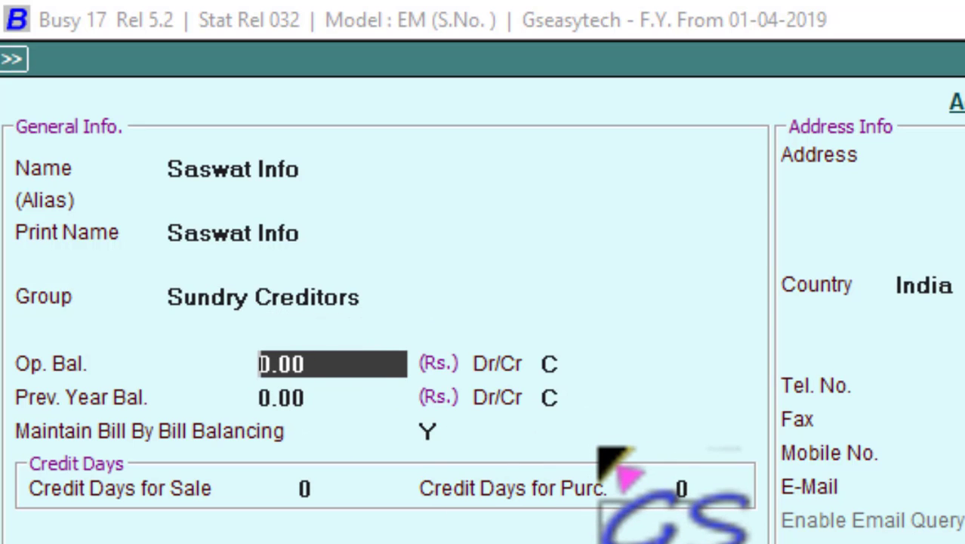
Step: Keep the zero balances and bill-by-bill balancing at Y, and set the credit days for purchase to 26
{"action": "key", "text": "Return"}
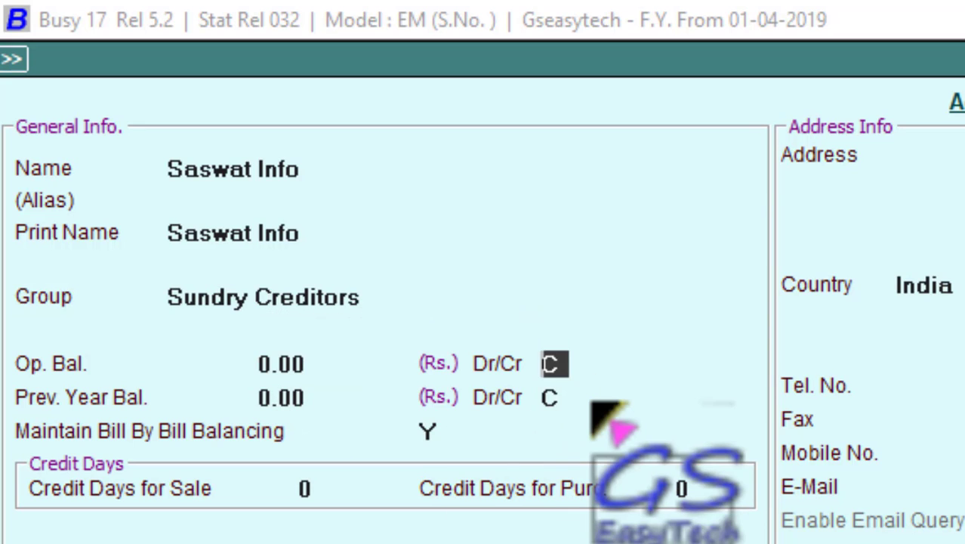
{"action": "left_click", "coordinate": [338, 364]}
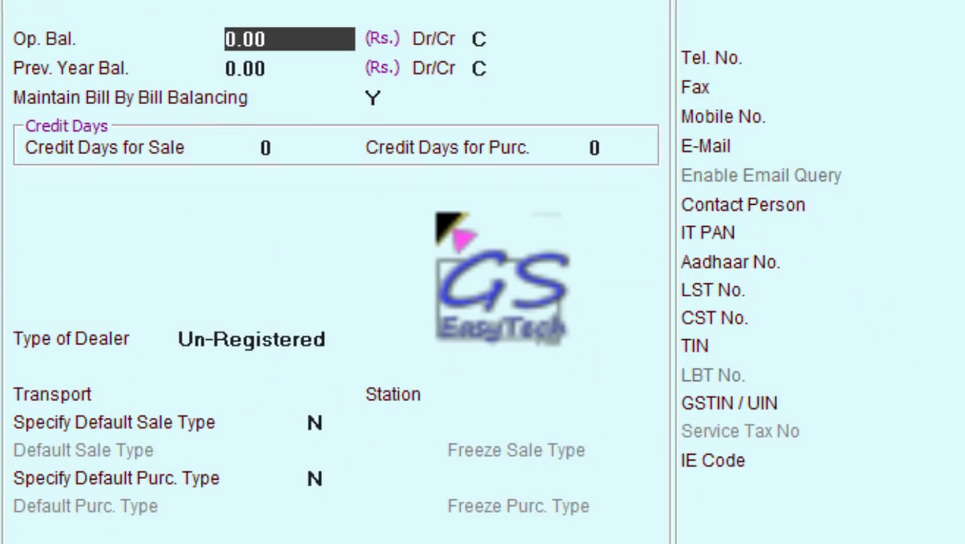
{"action": "key", "text": "Return"}
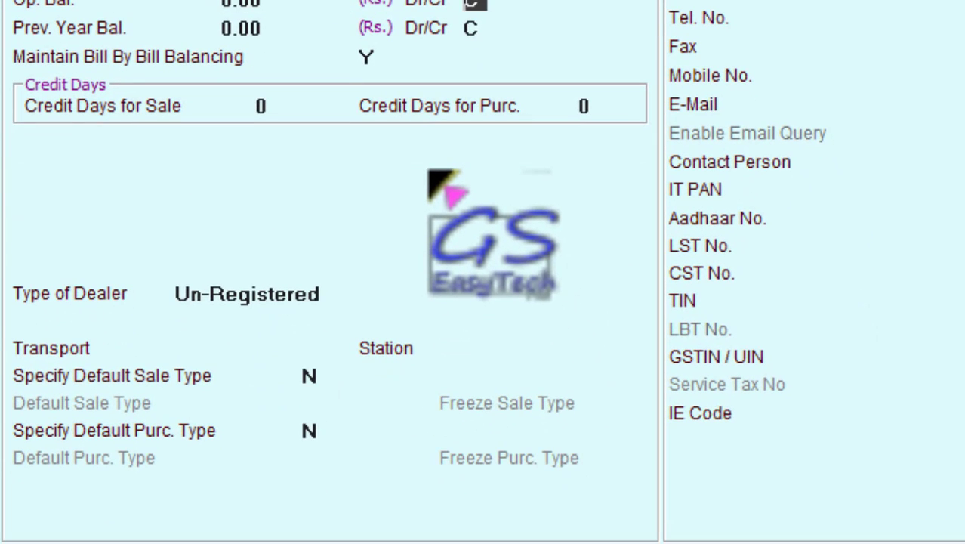
{"action": "key", "text": "Return"}
{"action": "key", "text": "Return"}
{"action": "key", "text": "Return"}
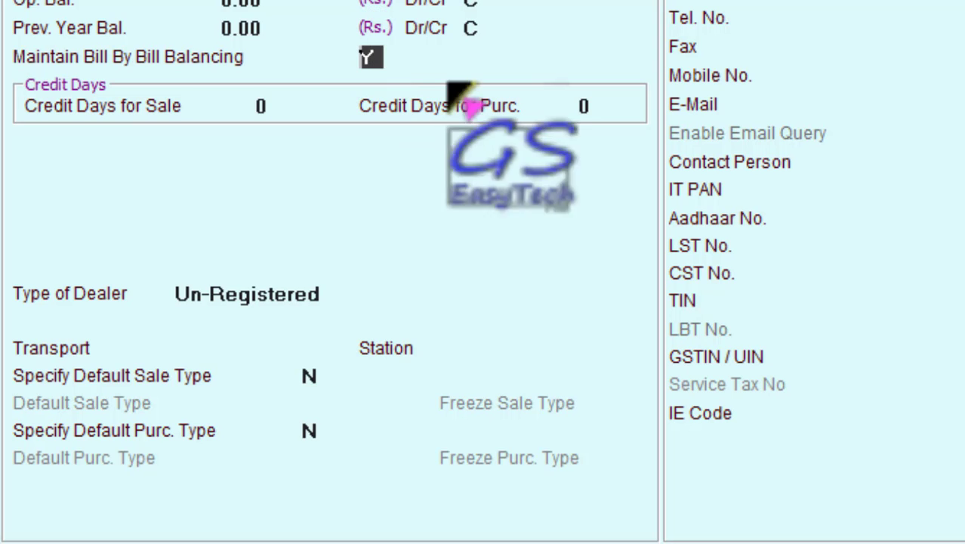
{"action": "key", "text": "Return"}
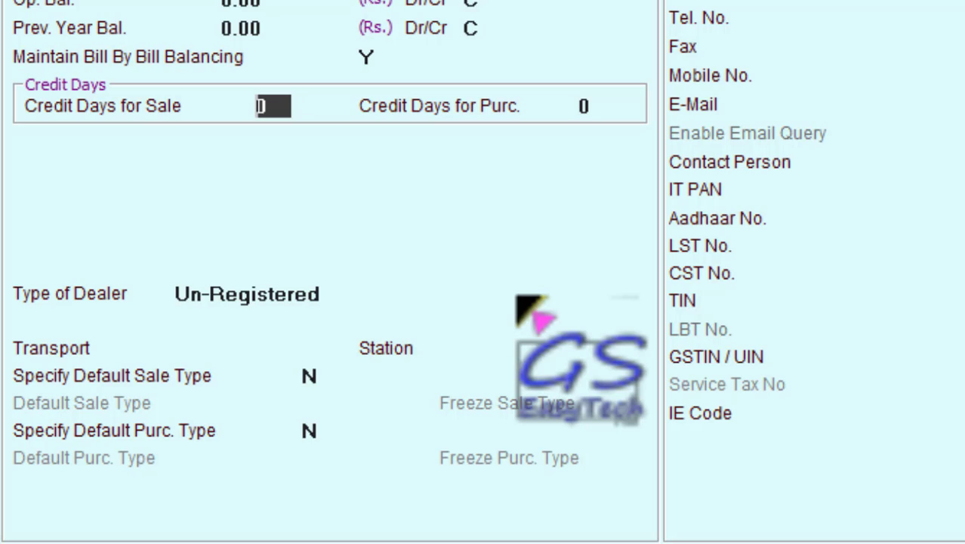
{"action": "key", "text": "Return"}
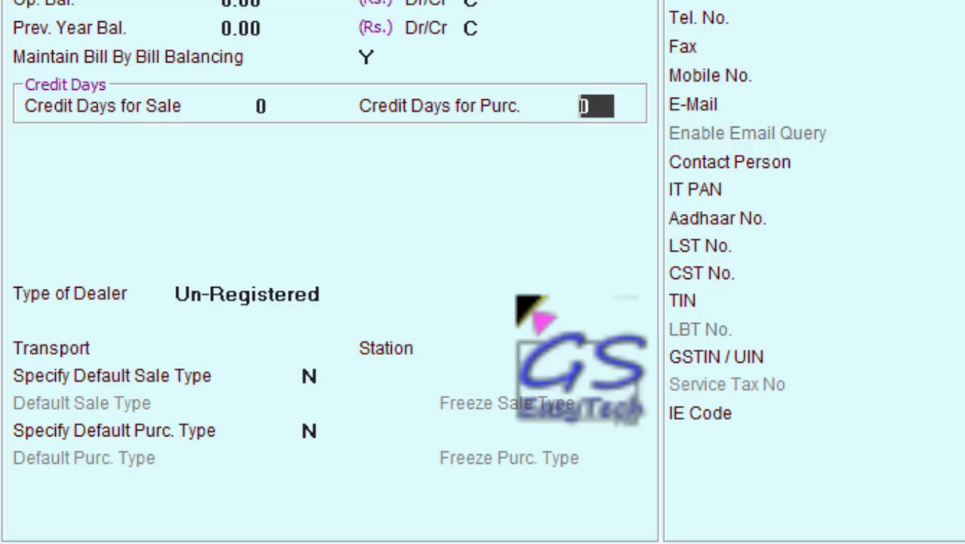
{"action": "type", "text": "26"}
{"action": "key", "text": "Return"}
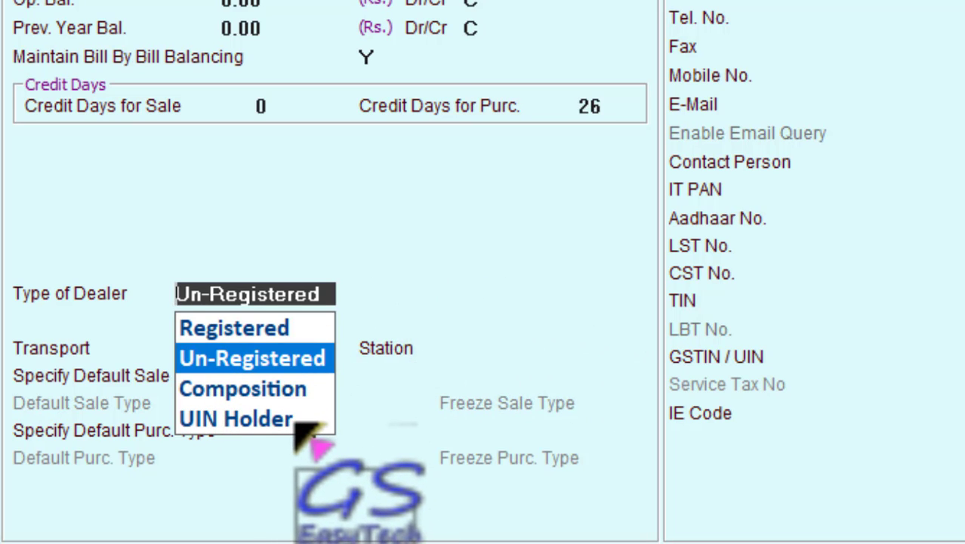
Step: Set the type of dealer to Registered, leaving transport and station blank
{"action": "left_click", "coordinate": [261, 330]}
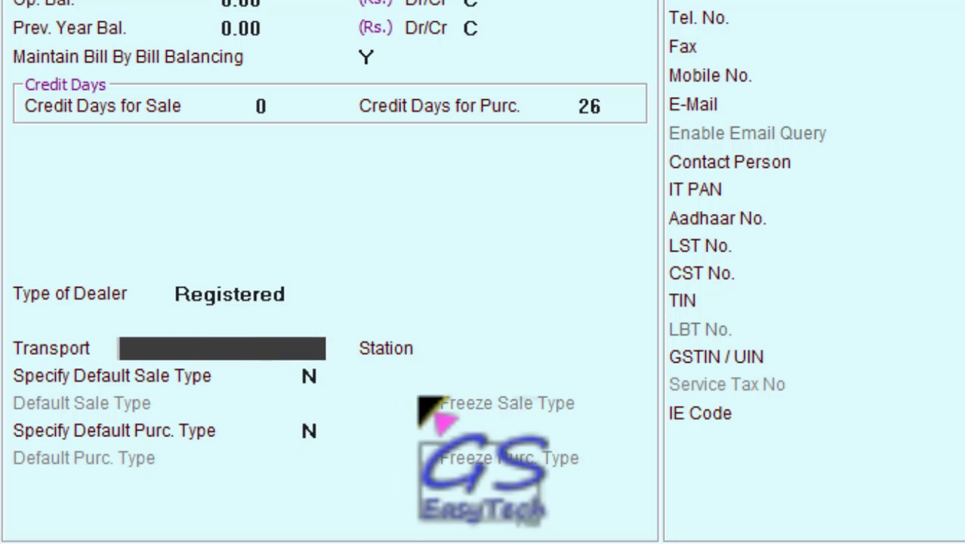
{"action": "key", "text": "Return"}
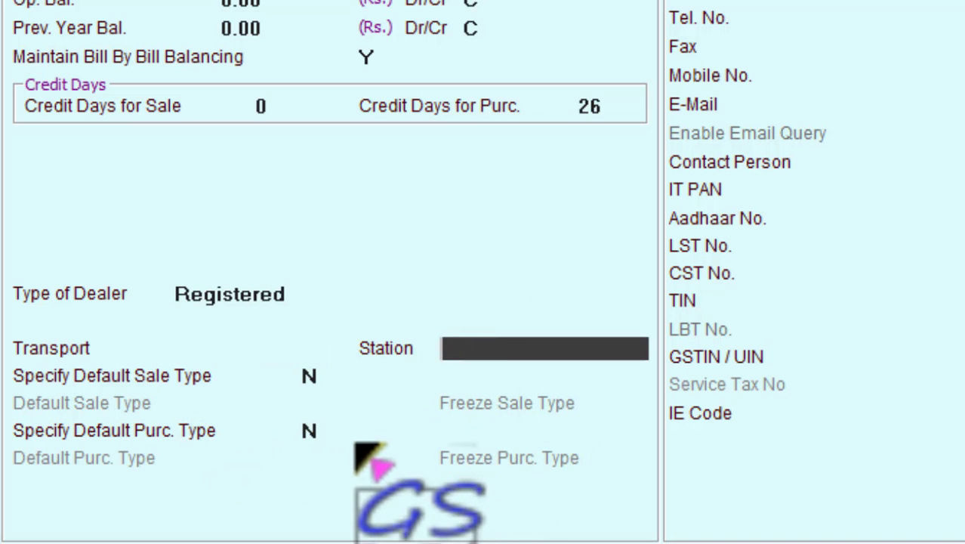
{"action": "key", "text": "Return"}
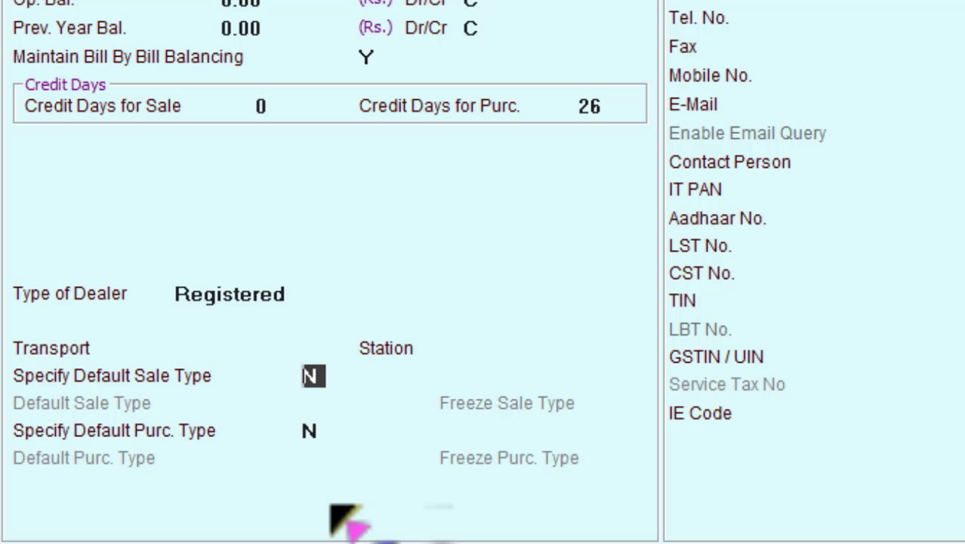
{"action": "key", "text": "Return"}
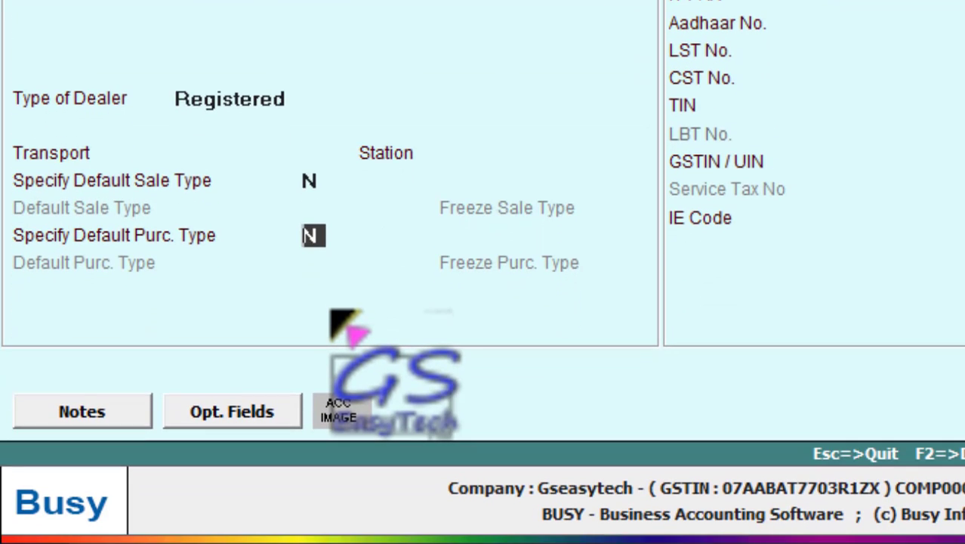
{"action": "type", "text": "Y"}
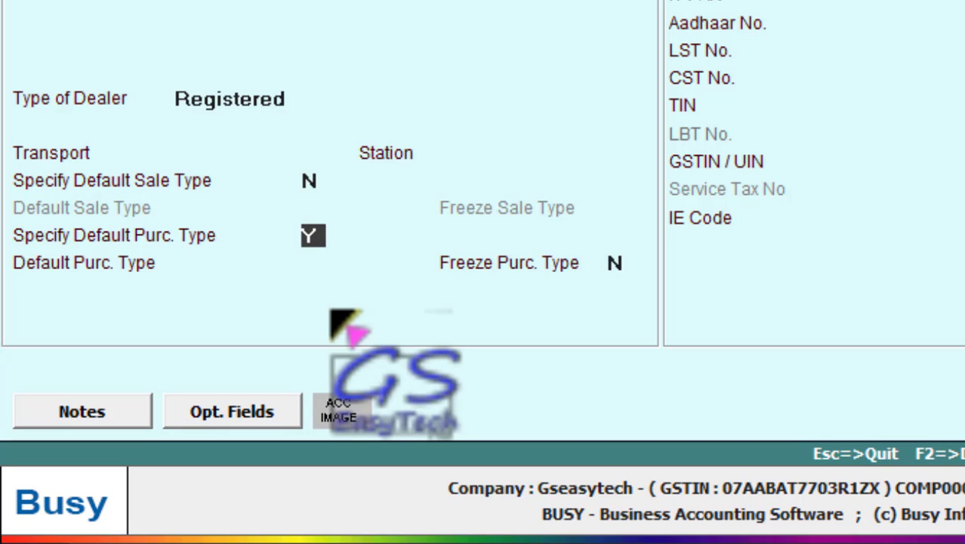
{"action": "key", "text": "Return"}
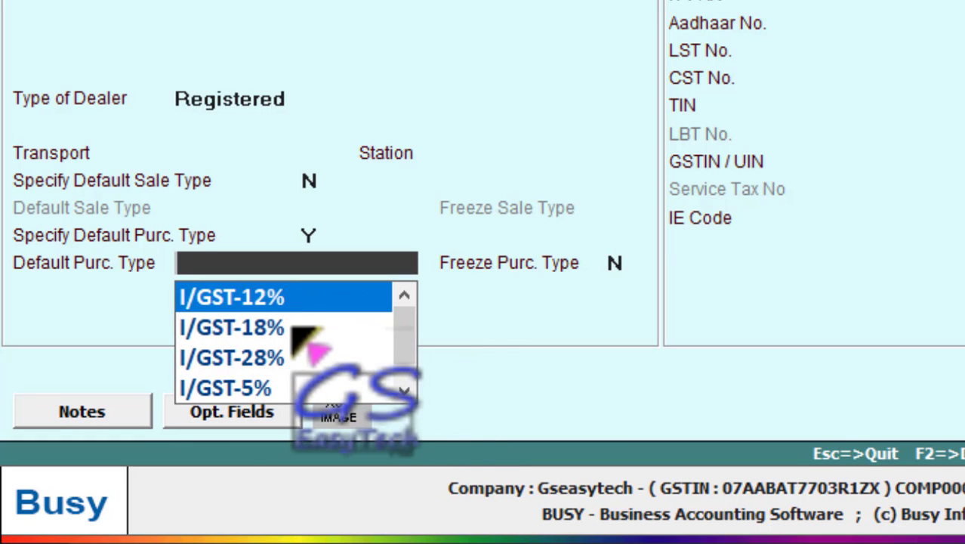
{"action": "left_click", "coordinate": [404, 391]}
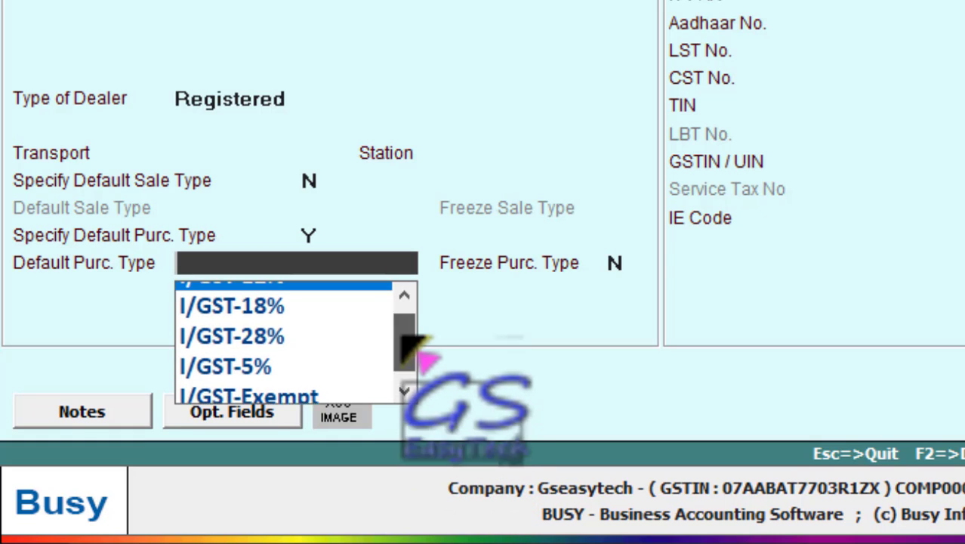
{"action": "left_click_drag", "start_coordinate": [402, 336], "coordinate": [408, 309]}
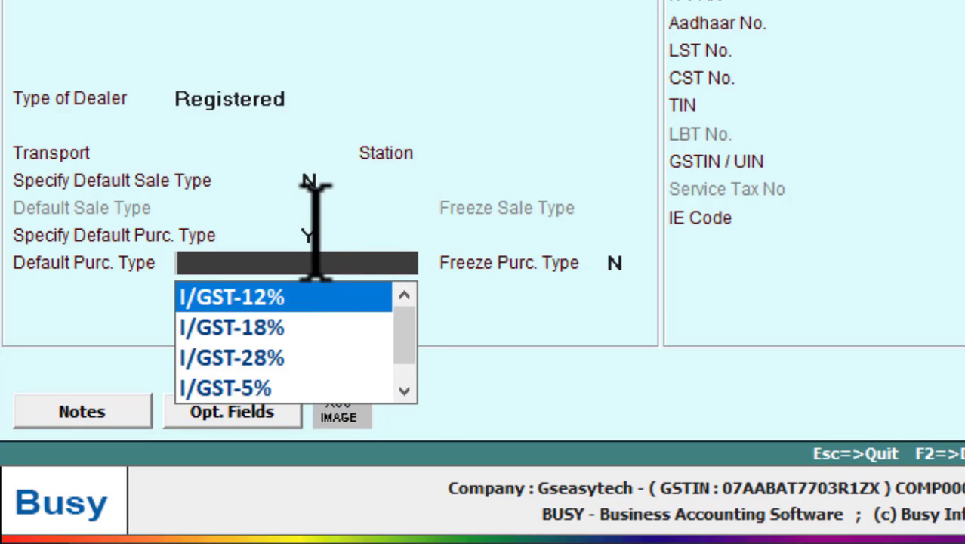
{"action": "left_click", "coordinate": [312, 239]}
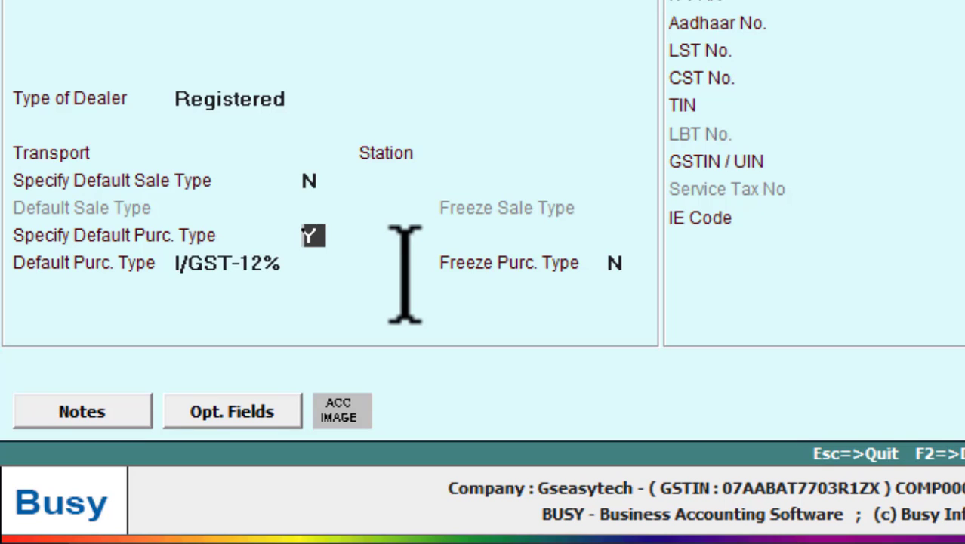
{"action": "type", "text": "N"}
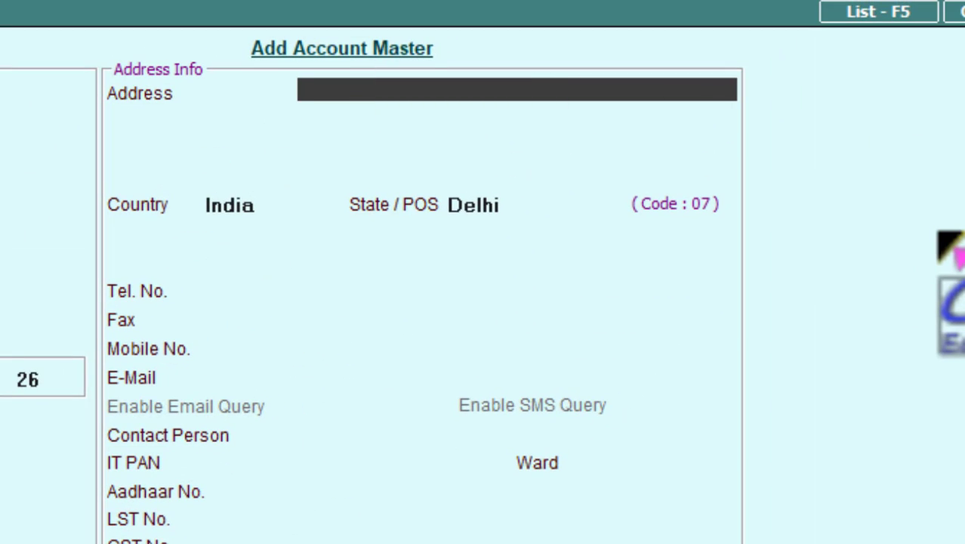
Step: Enter the supplier's address on the first address line and leave the remaining address lines blank
{"action": "type", "text": "new "}
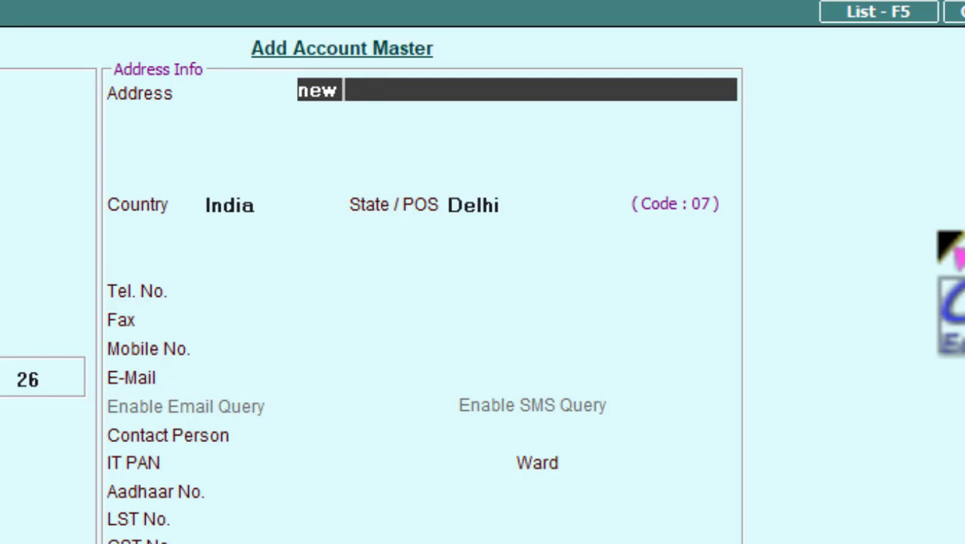
{"action": "type", "text": "market delho"}
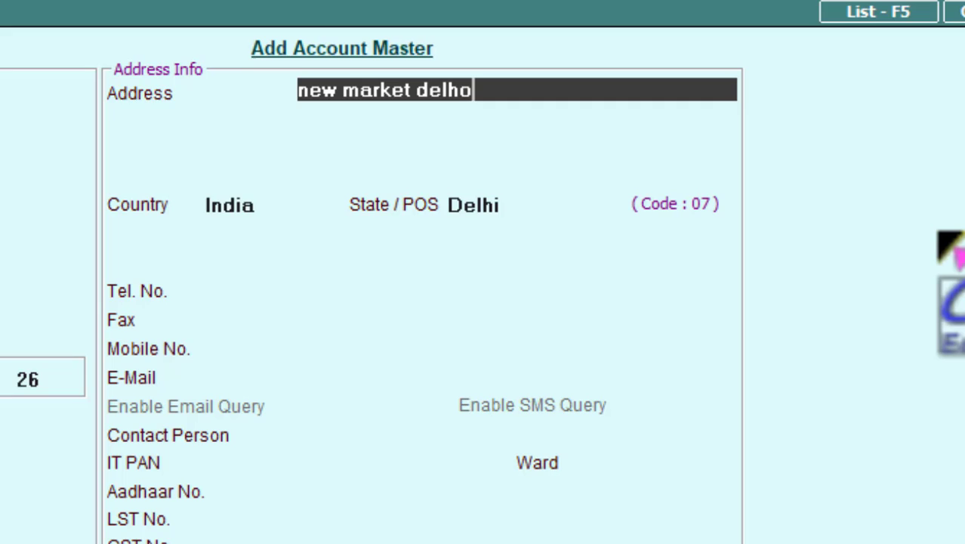
{"action": "key", "text": "BackSpace"}
{"action": "type", "text": "i"}
{"action": "key", "text": "Return"}
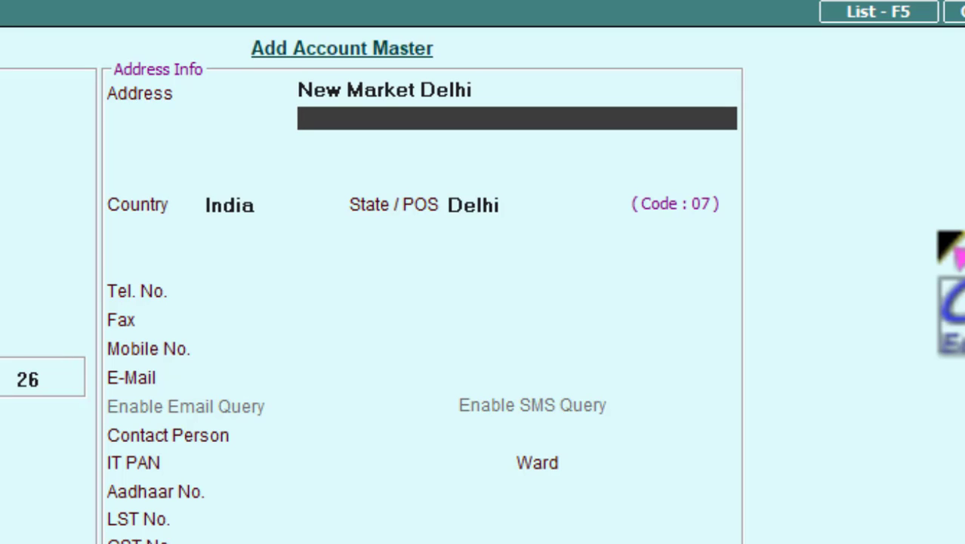
{"action": "key", "text": "Return"}
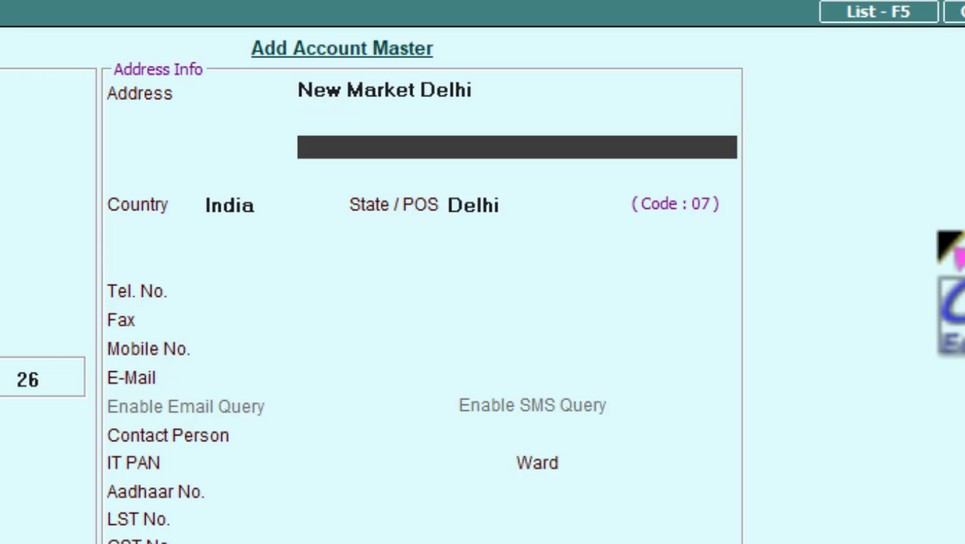
{"action": "key", "text": "Return"}
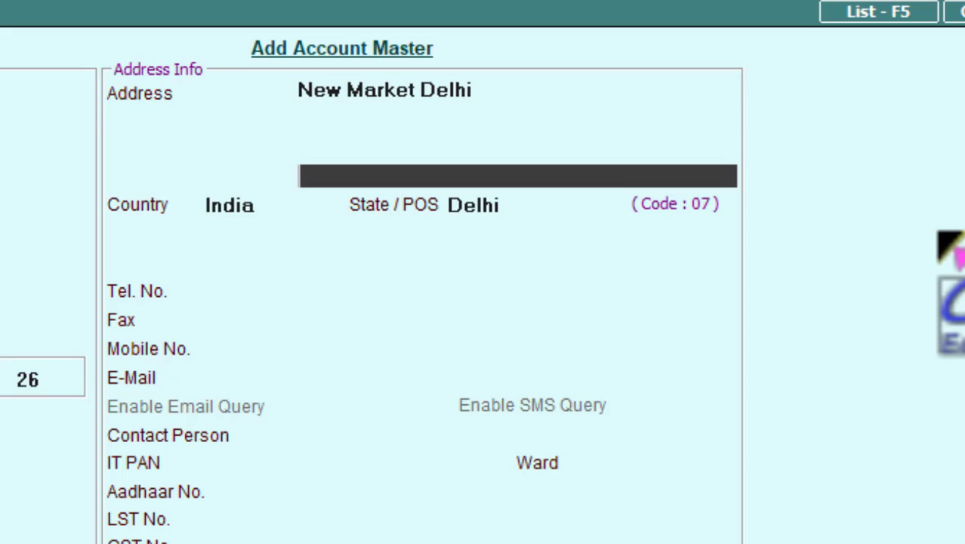
Step: Keep India as the country and choose Delhi as the supplier's State / POS
{"action": "key", "text": "Return"}
{"action": "key", "text": "Return"}
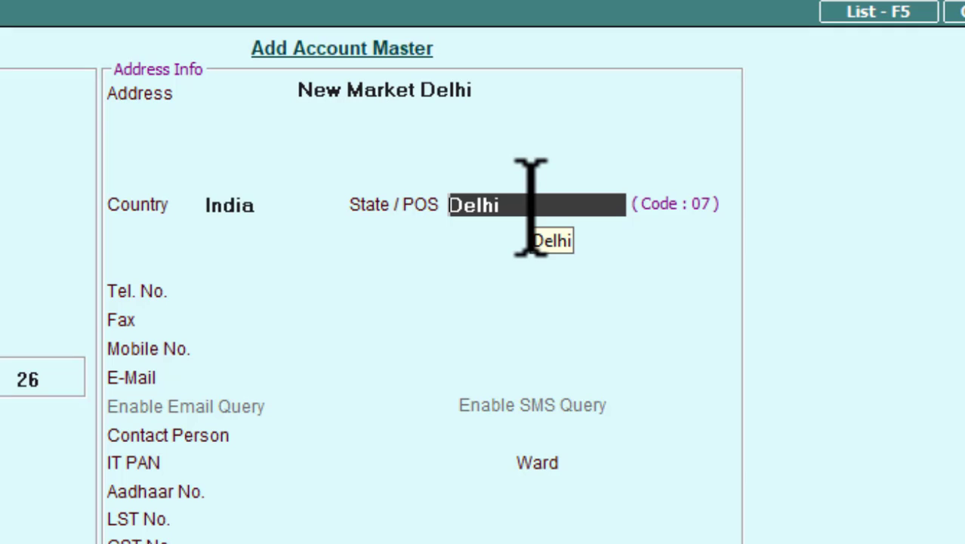
{"action": "left_click", "coordinate": [531, 205]}
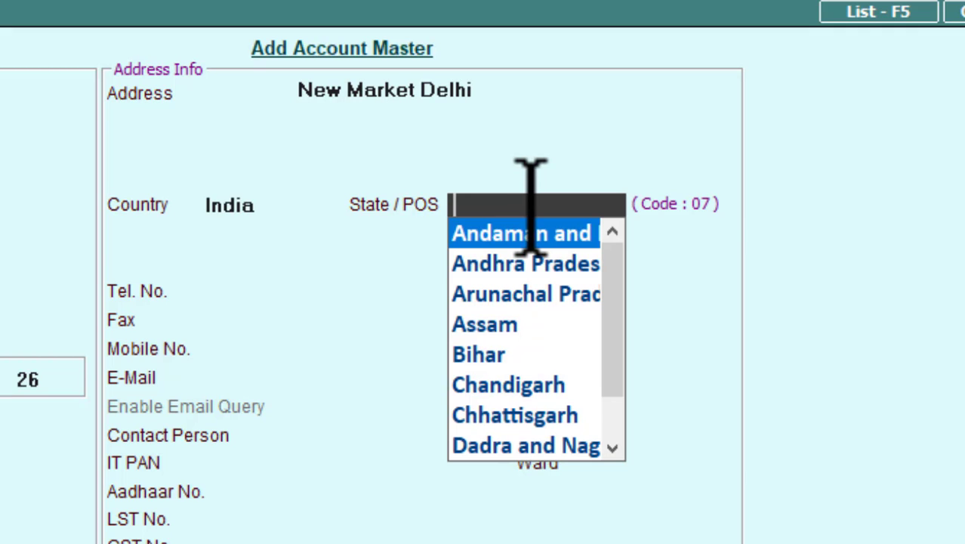
{"action": "type", "text": "d"}
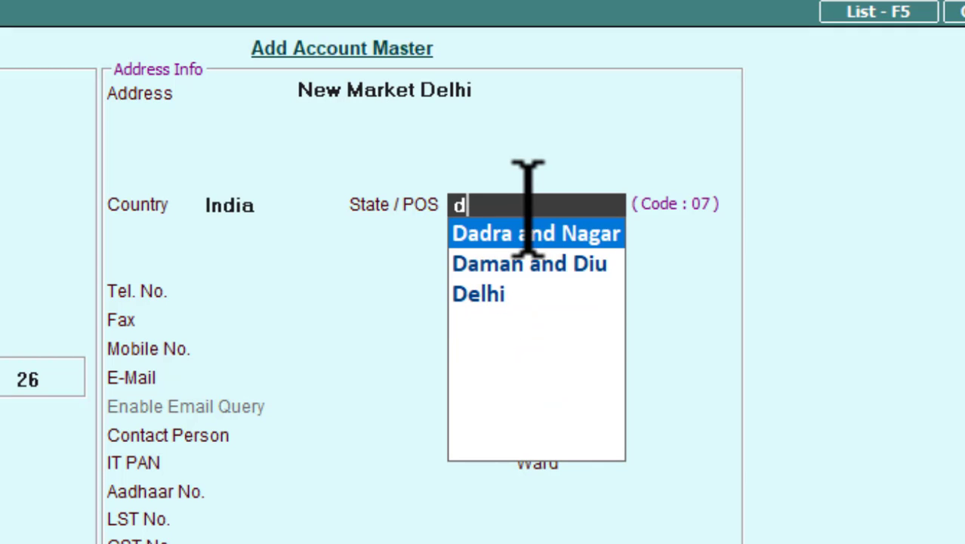
{"action": "left_click", "coordinate": [491, 293]}
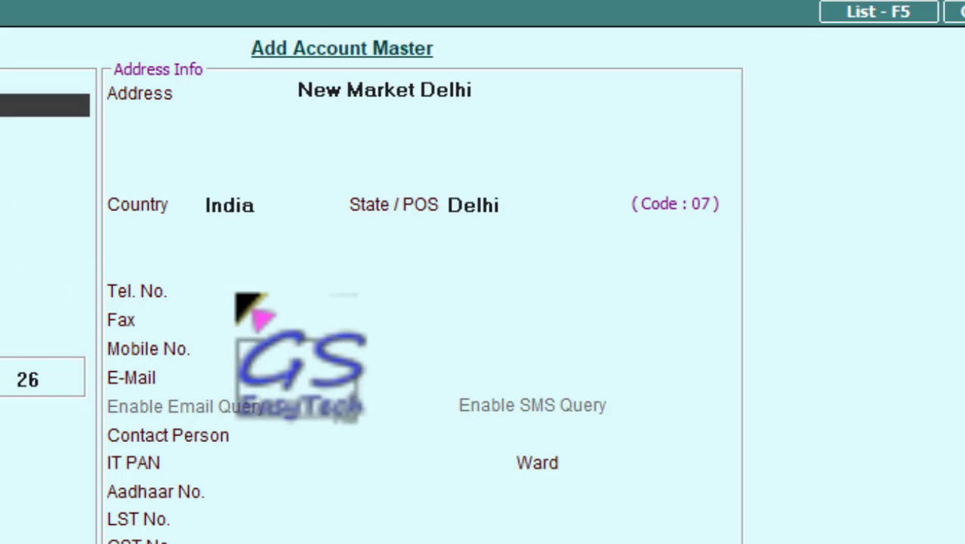
{"action": "left_click", "coordinate": [505, 205]}
{"action": "key", "text": "Return"}
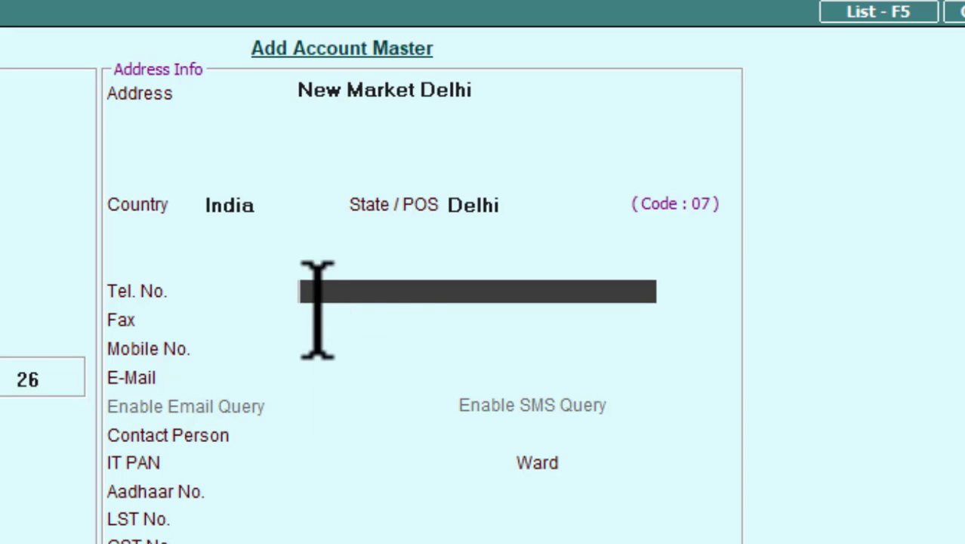
Step: Leave the telephone, fax, mobile, e-mail, contact person and the tax identity fields before GSTIN / UIN blank
{"action": "key", "text": "Return"}
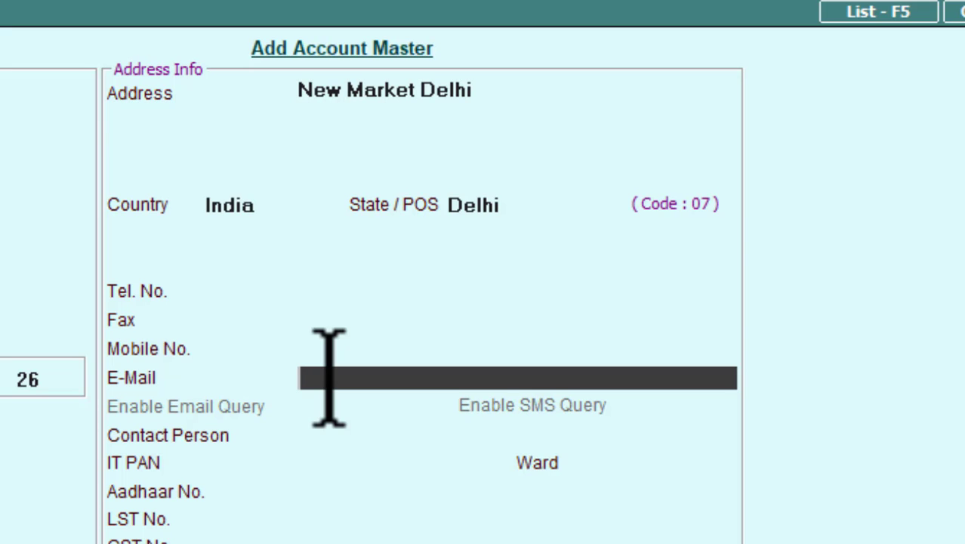
{"action": "key", "text": "Return"}
{"action": "key", "text": "Return"}
{"action": "key", "text": "Return"}
{"action": "key", "text": "Return"}
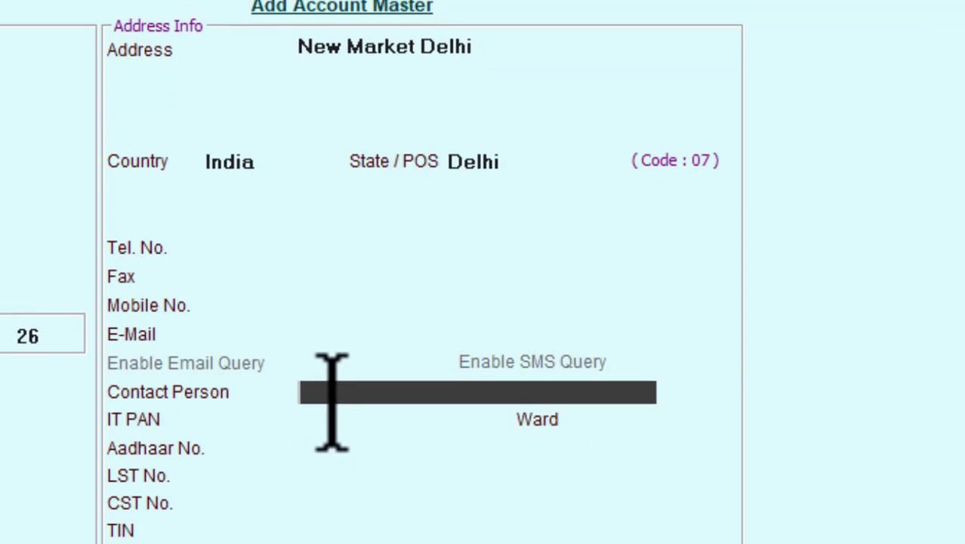
{"action": "key", "text": "Return"}
{"action": "key", "text": "Return"}
{"action": "key", "text": "Return"}
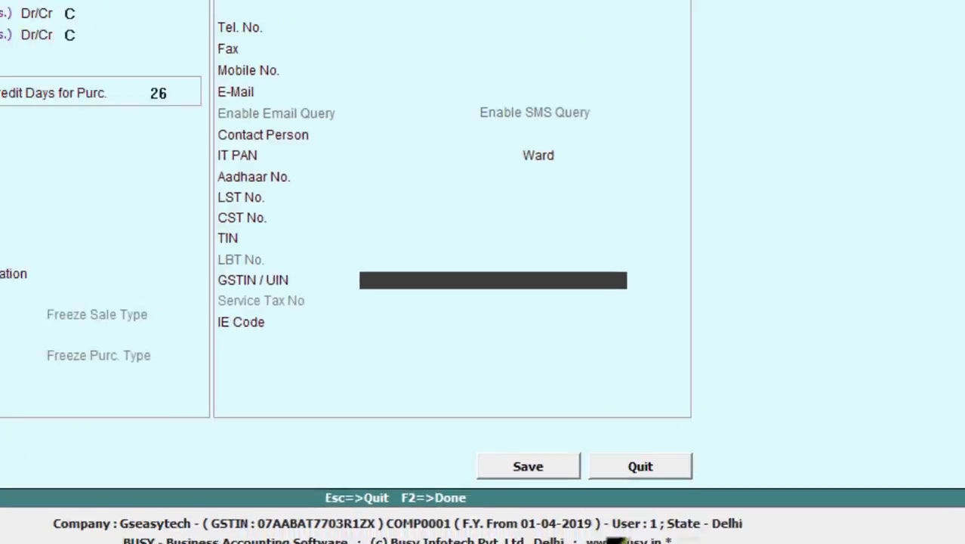
Step: Switch to the GST Master_Updated workbook in Excel and copy the GSTIN of Jain Co Op Bank Ltd in row 91
{"action": "key", "text": "alt+Tab"}
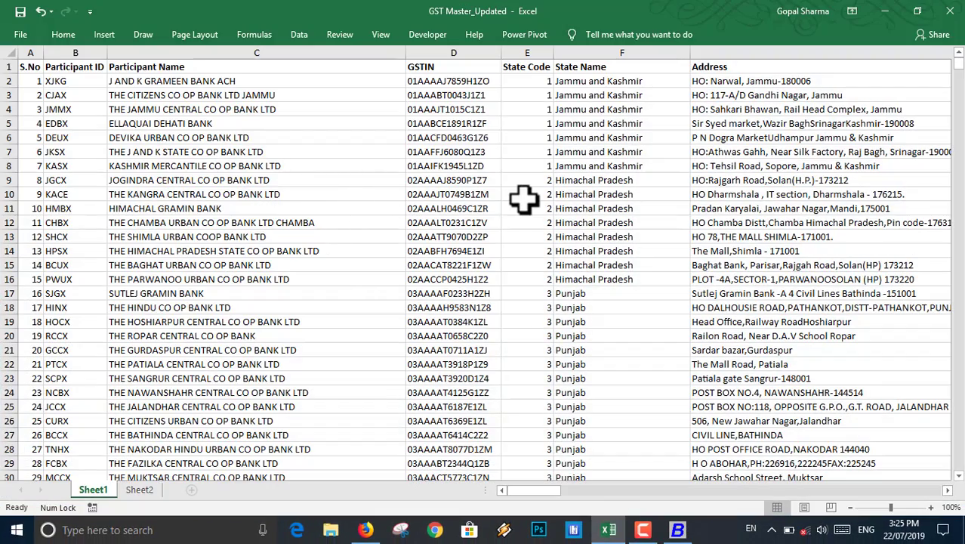
{"action": "mouse_move", "coordinate": [958, 70]}
{"action": "left_mouse_down"}
{"action": "mouse_move", "coordinate": [959, 104]}
{"action": "mouse_move", "coordinate": [958, 87]}
{"action": "left_mouse_up"}
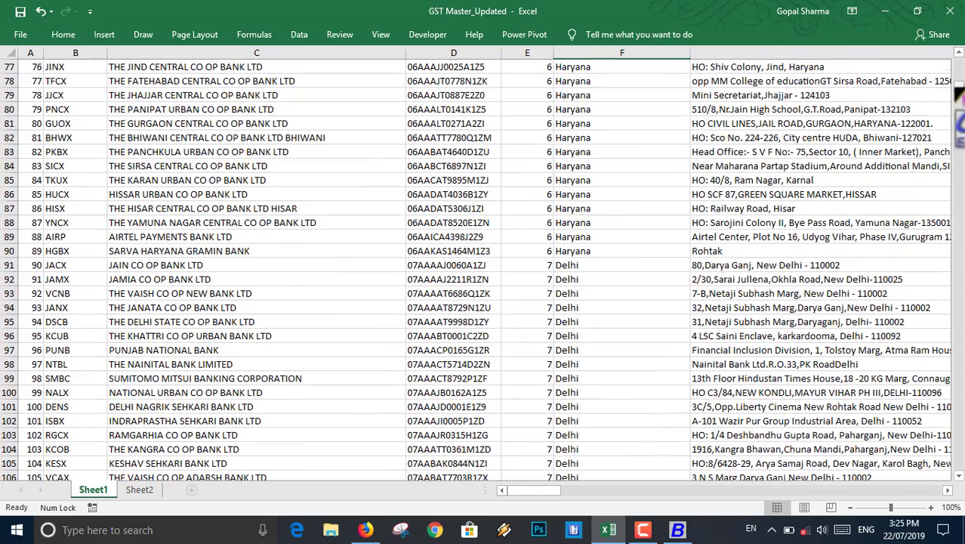
{"action": "double_click", "coordinate": [457, 264]}
{"action": "left_click_drag", "start_coordinate": [491, 266], "coordinate": [392, 269]}
{"action": "key", "text": "ctrl+c"}
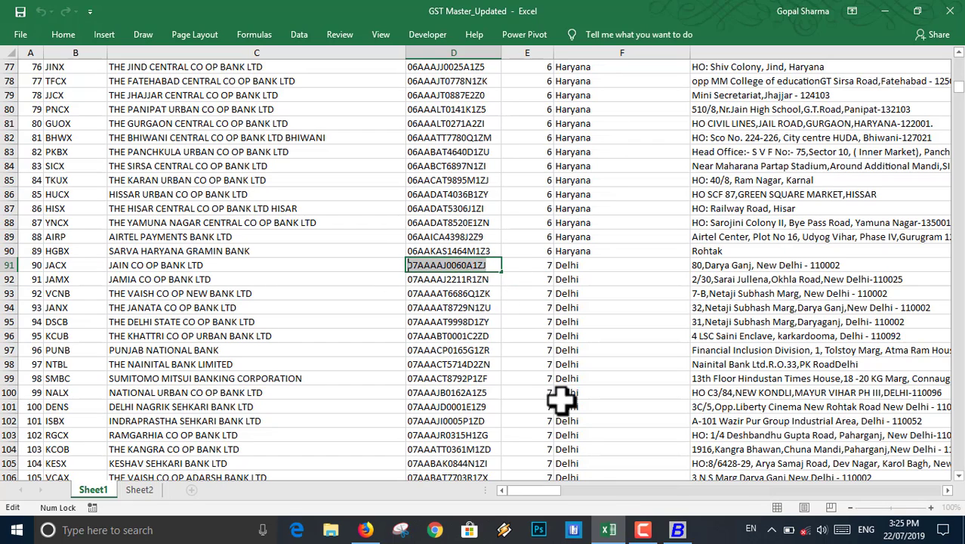
Step: Switch back to Busy, paste the copied number as the account's GSTIN / UIN, then save the account and close the form
{"action": "left_click", "coordinate": [678, 531]}
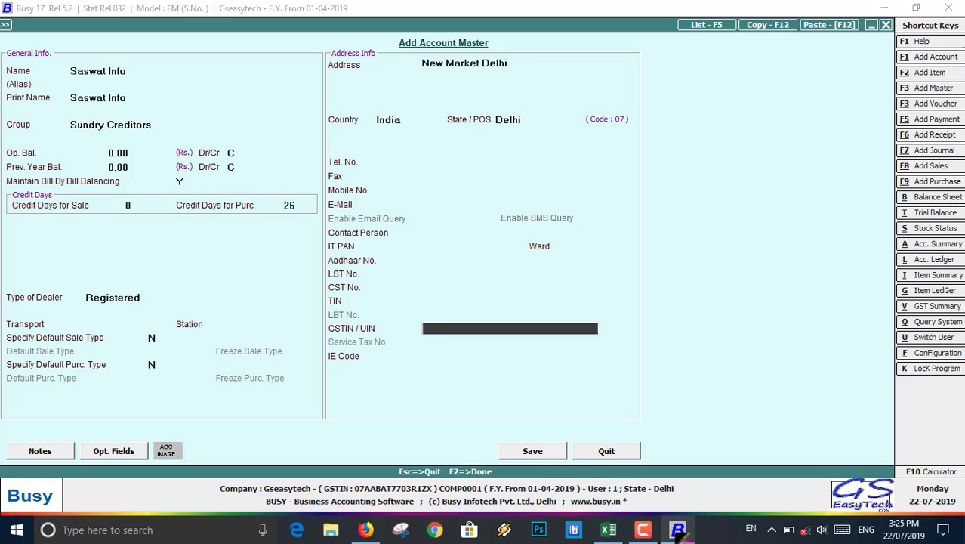
{"action": "key", "text": "ctrl+v"}
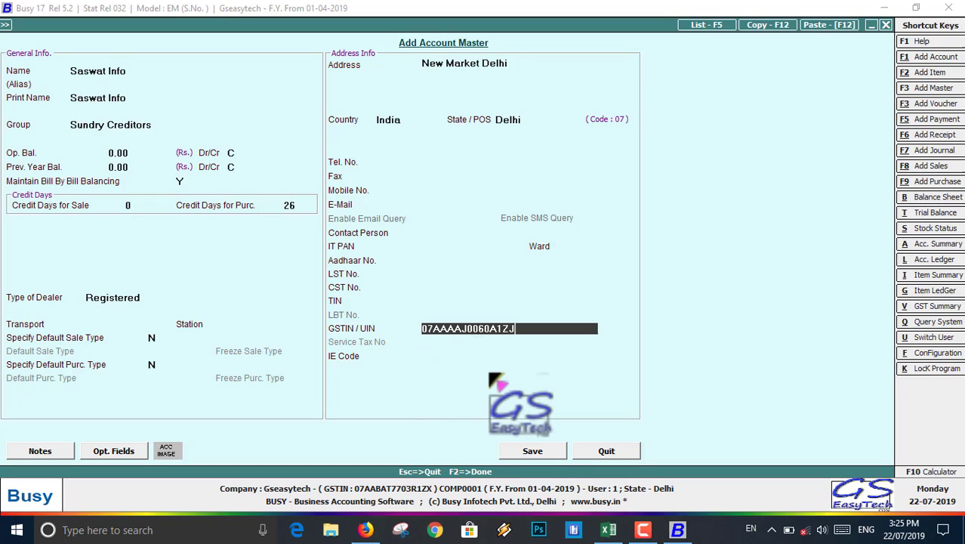
{"action": "key", "text": "Return"}
{"action": "left_click", "coordinate": [538, 449]}
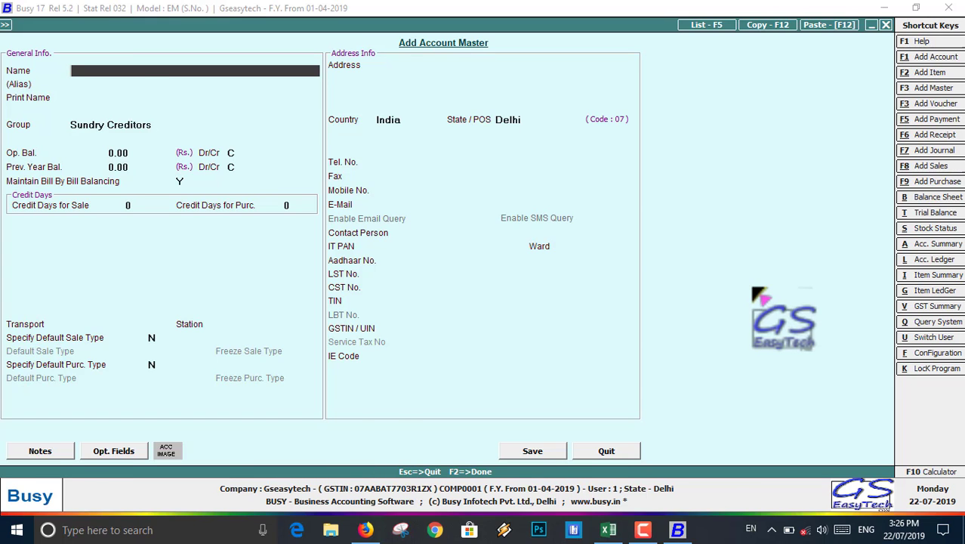
{"action": "key", "text": "Escape"}
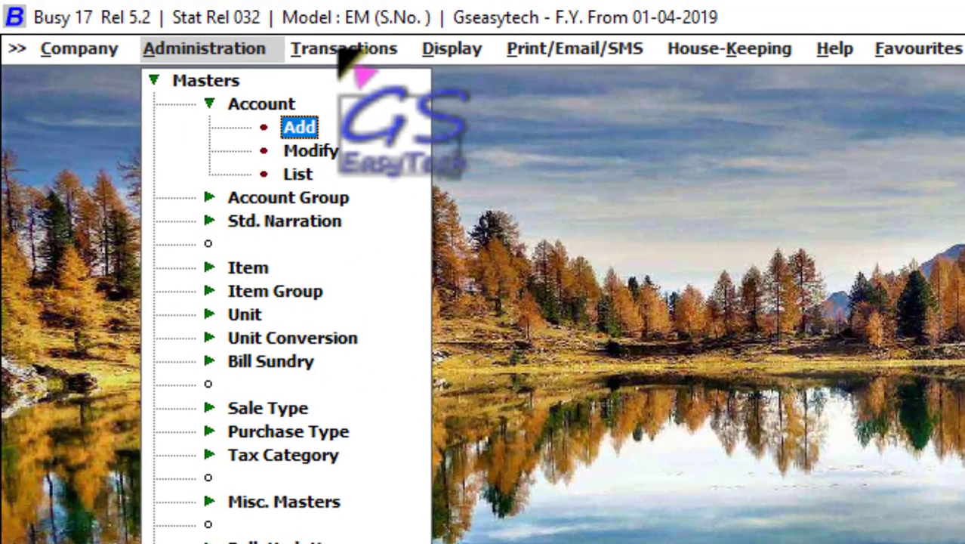
Step: Open the form for adding a new purchase voucher
{"action": "left_click", "coordinate": [341, 50]}
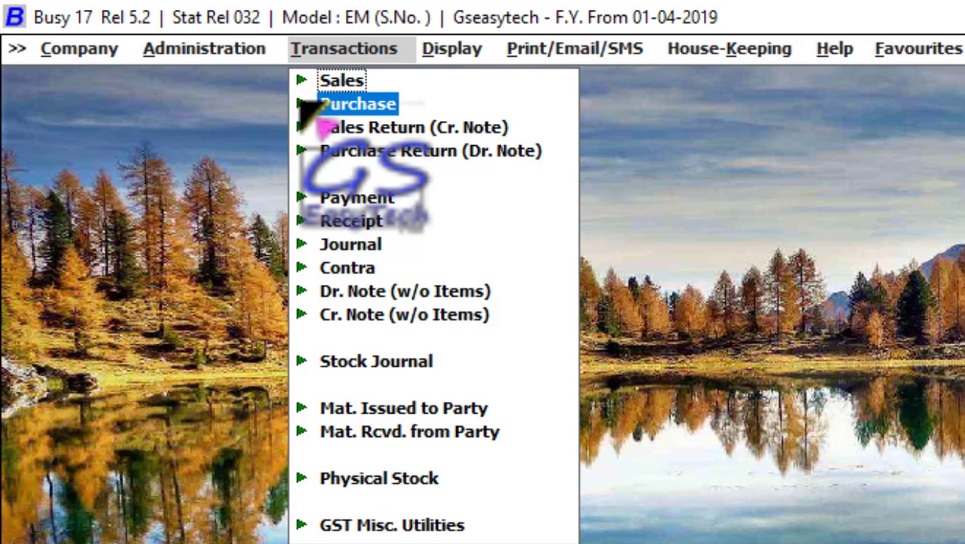
{"action": "left_click", "coordinate": [308, 106]}
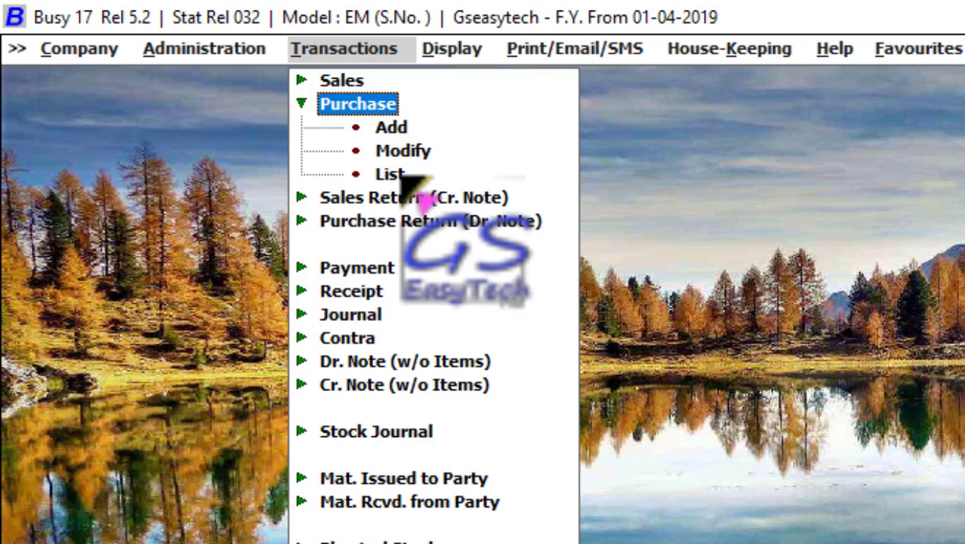
{"action": "left_click", "coordinate": [393, 128]}
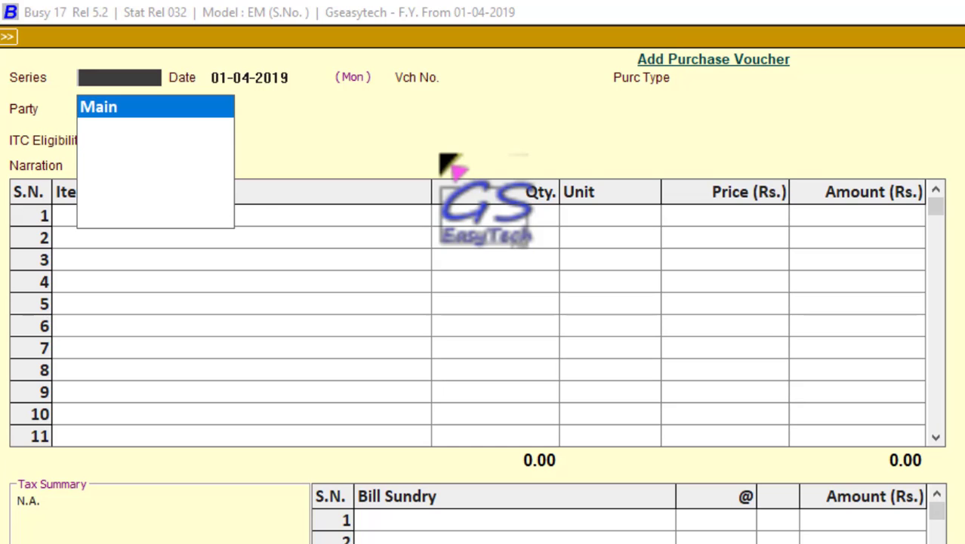
Step: Fill the voucher header with series Main, date 01-04-2019, voucher number 01 and purchase type L/GST-ItemWise
{"action": "left_click", "coordinate": [102, 108]}
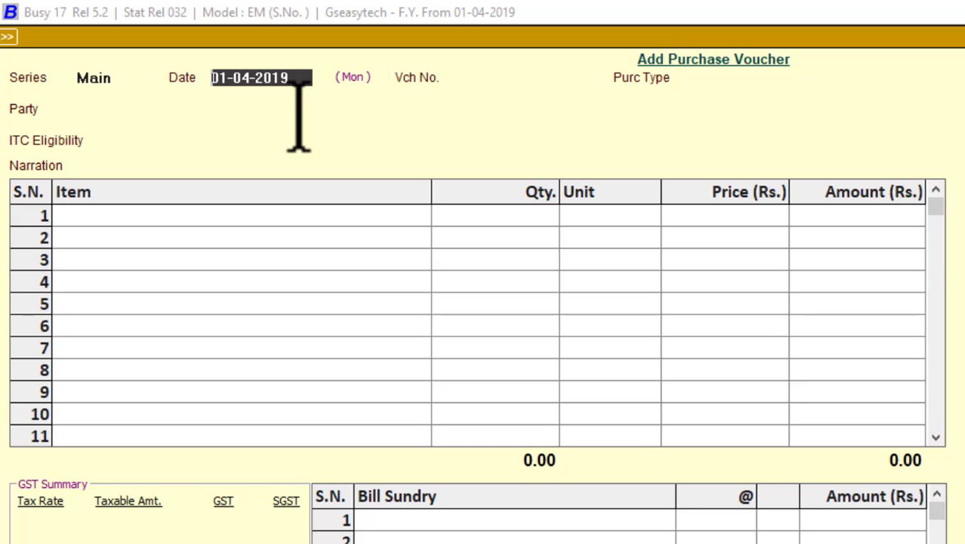
{"action": "key", "text": "Return"}
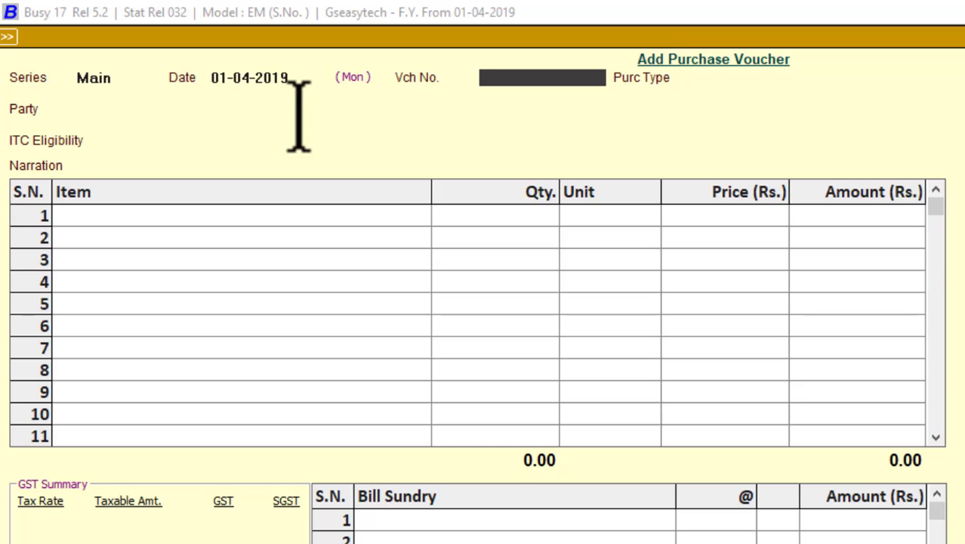
{"action": "type", "text": "01"}
{"action": "key", "text": "Return"}
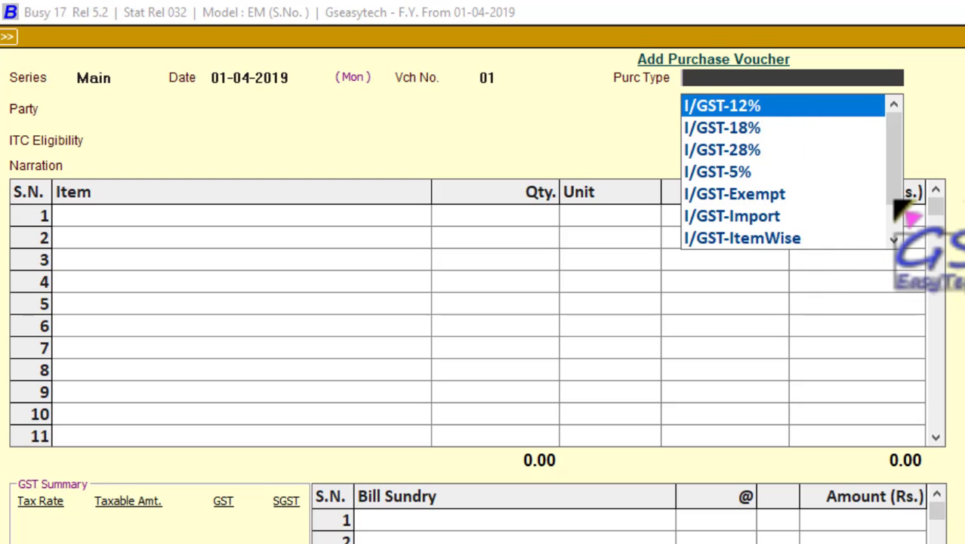
{"action": "left_click_drag", "start_coordinate": [900, 174], "coordinate": [900, 151]}
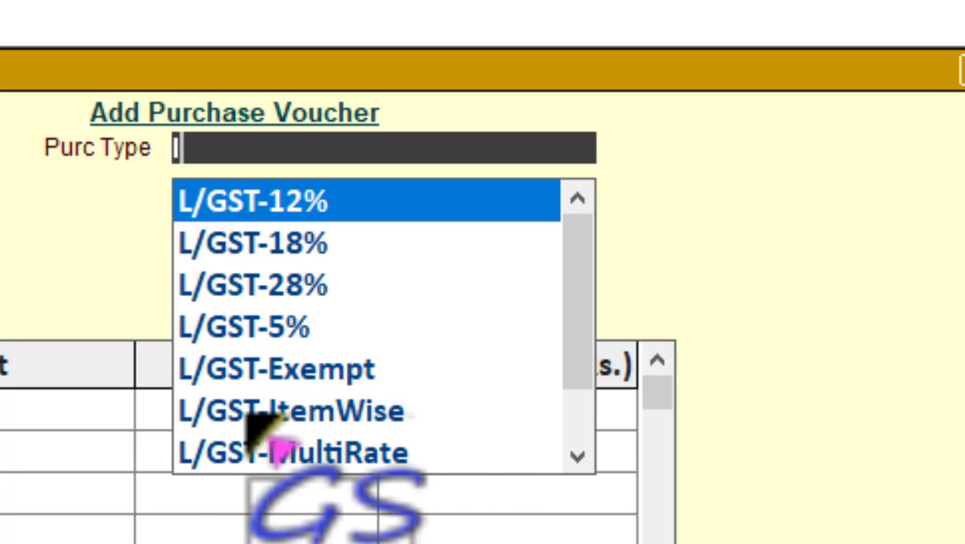
{"action": "left_click", "coordinate": [301, 413]}
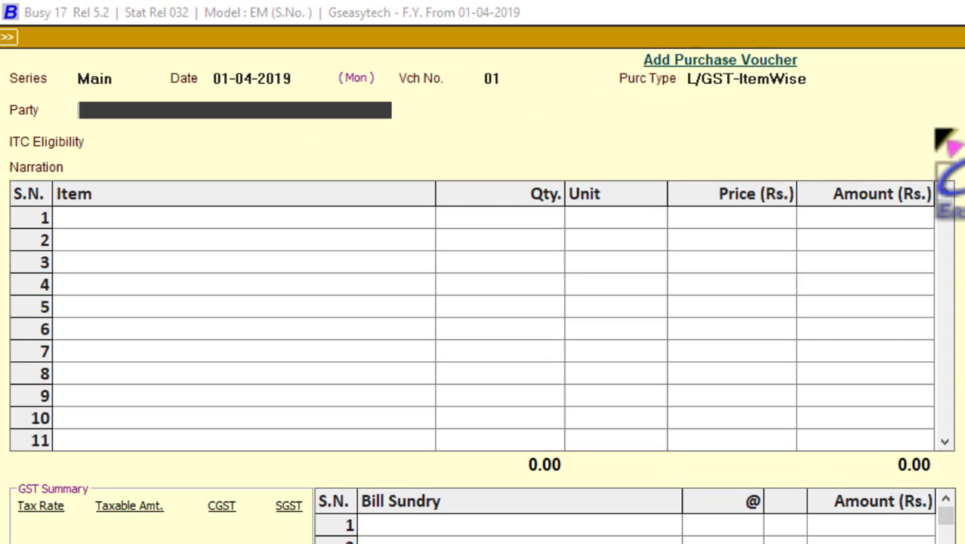
Step: Set the party to Saswat Info, ITC eligibility to Input Goods/Services and the narration to "being goods purchases"
{"action": "type", "text": "s"}
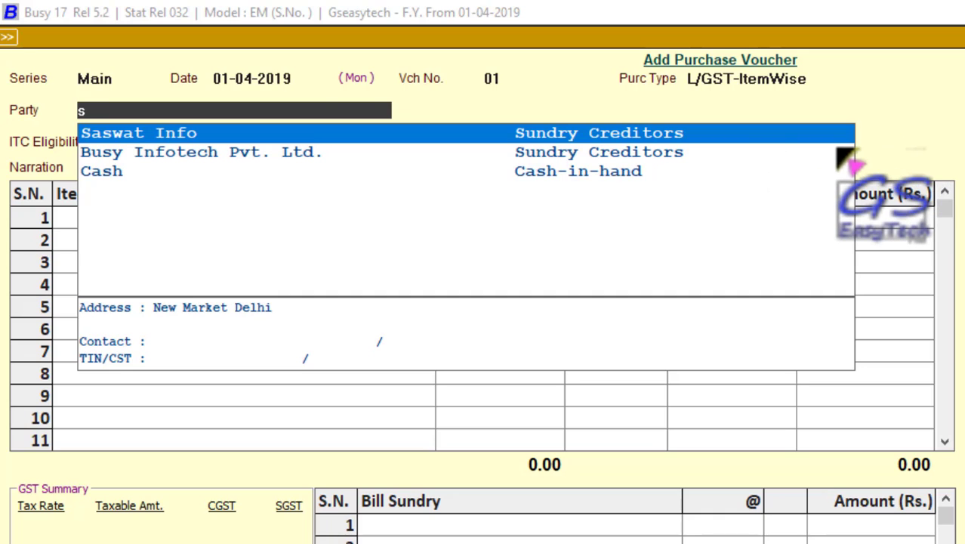
{"action": "key", "text": "Return"}
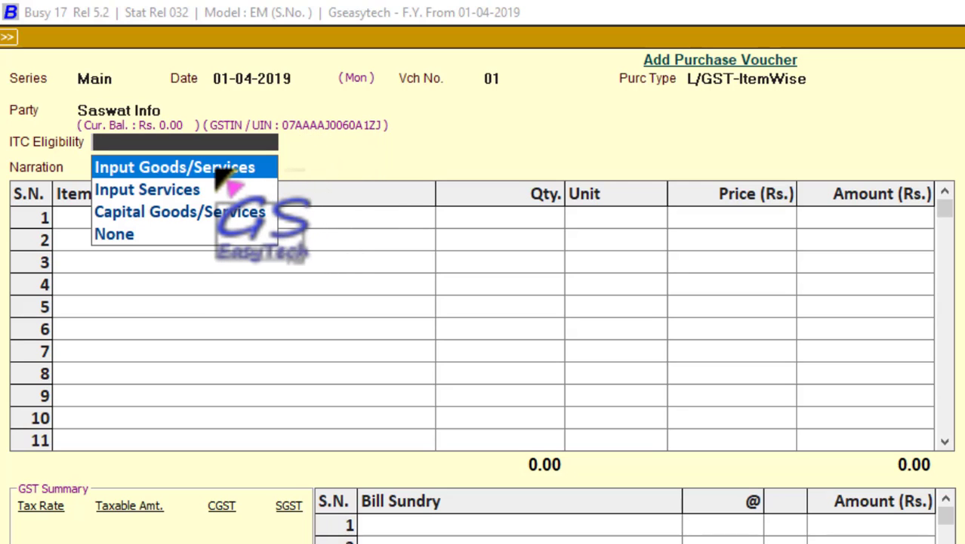
{"action": "key", "text": "Return"}
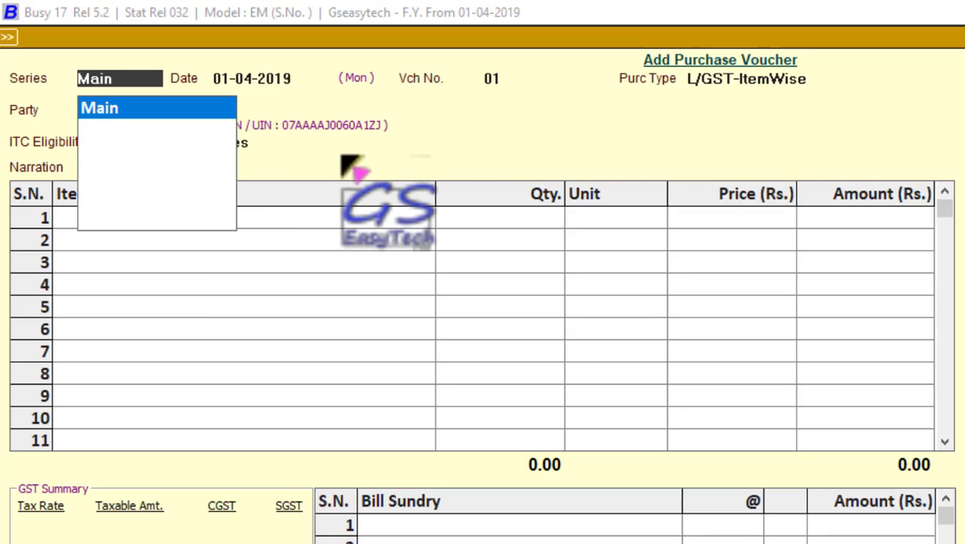
{"action": "key", "text": "Return"}
{"action": "key", "text": "Return"}
{"action": "key", "text": "Return"}
{"action": "key", "text": "Return"}
{"action": "key", "text": "Return"}
{"action": "key", "text": "Return"}
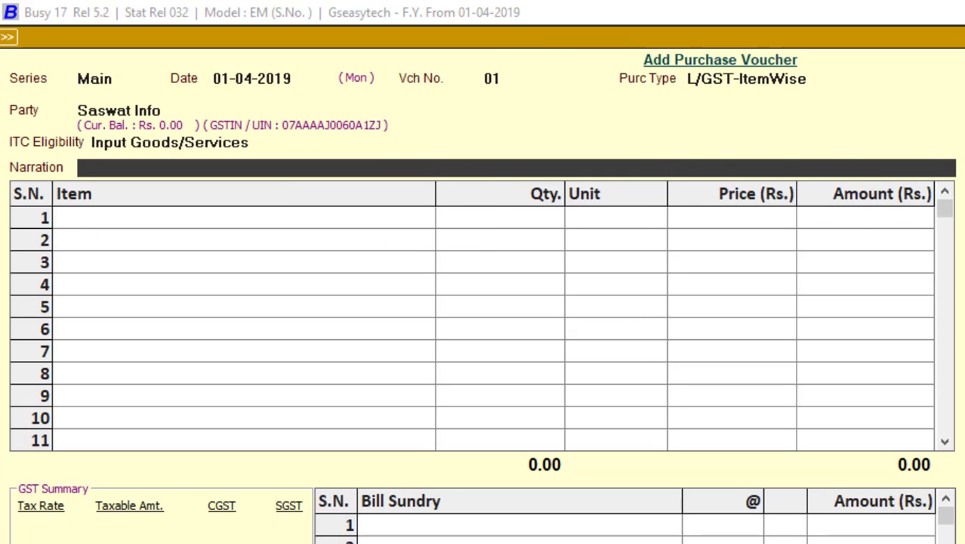
{"action": "type", "text": "being goods purchases"}
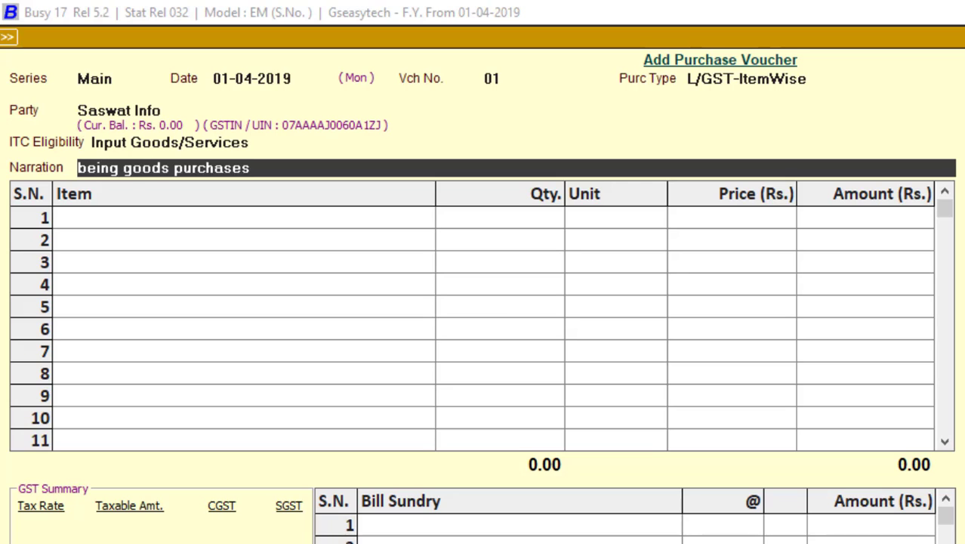
{"action": "key", "text": "Return"}
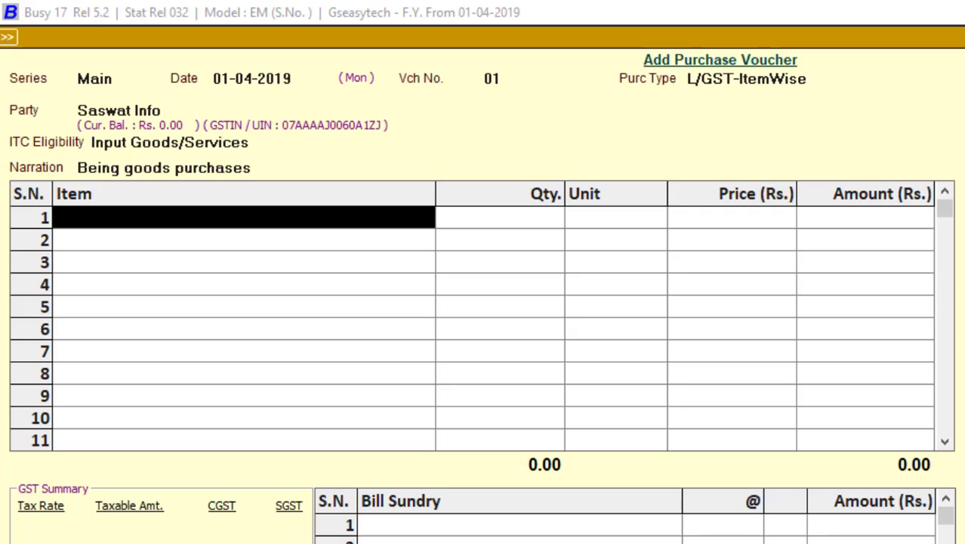
Step: Enter Normal PS2 Keyboard Intex as the first item with quantity 10 Pcs. at price 340, accepting its item-wise GST
{"action": "key", "text": "Return"}
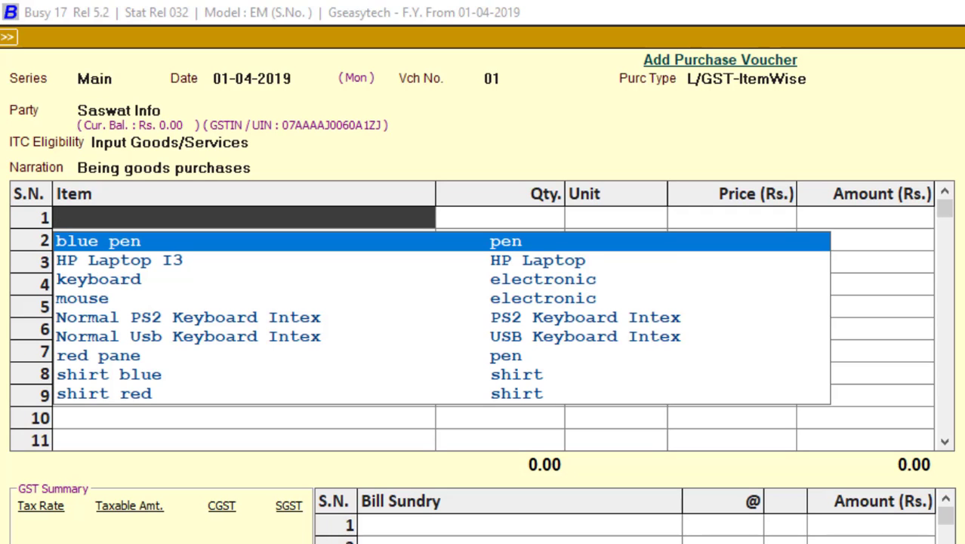
{"action": "type", "text": "n"}
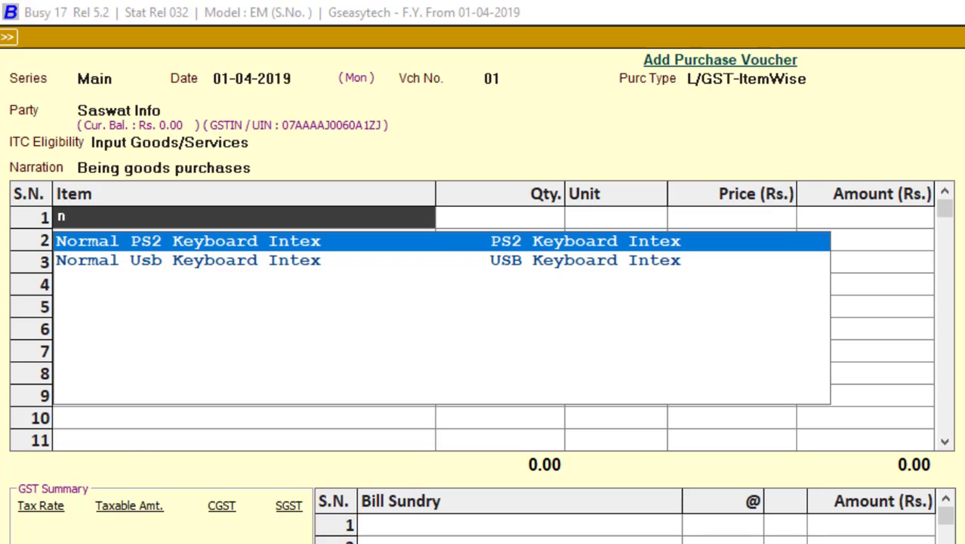
{"action": "key", "text": "Return"}
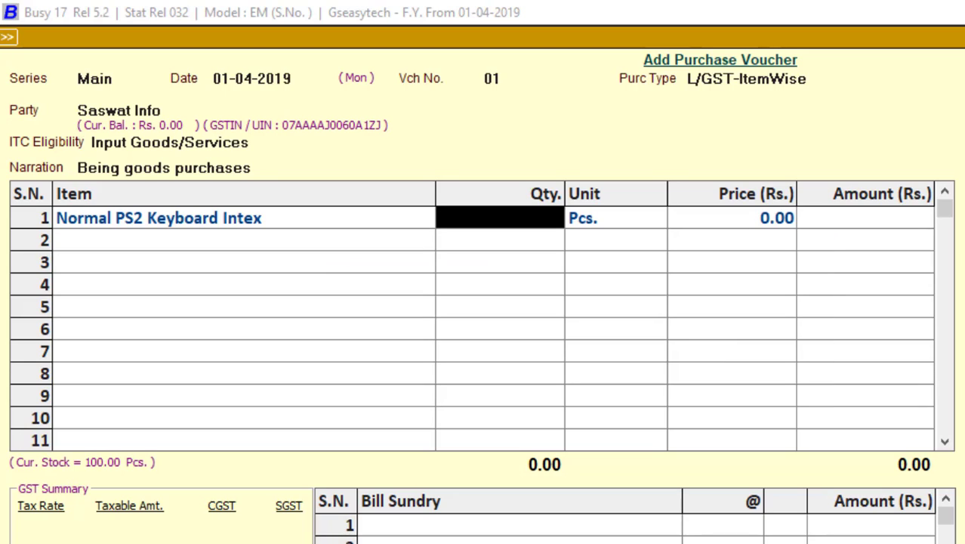
{"action": "type", "text": "10"}
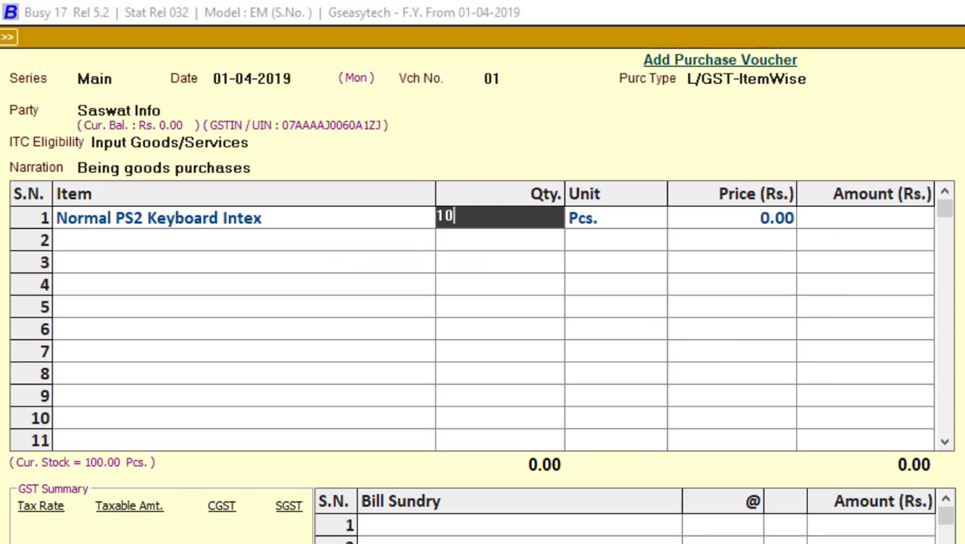
{"action": "key", "text": "Return"}
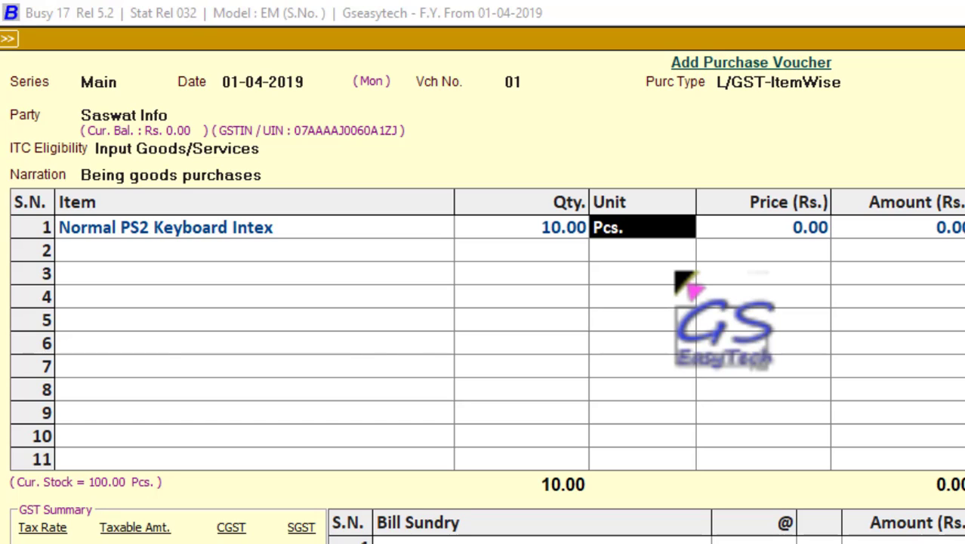
{"action": "key", "text": "Return"}
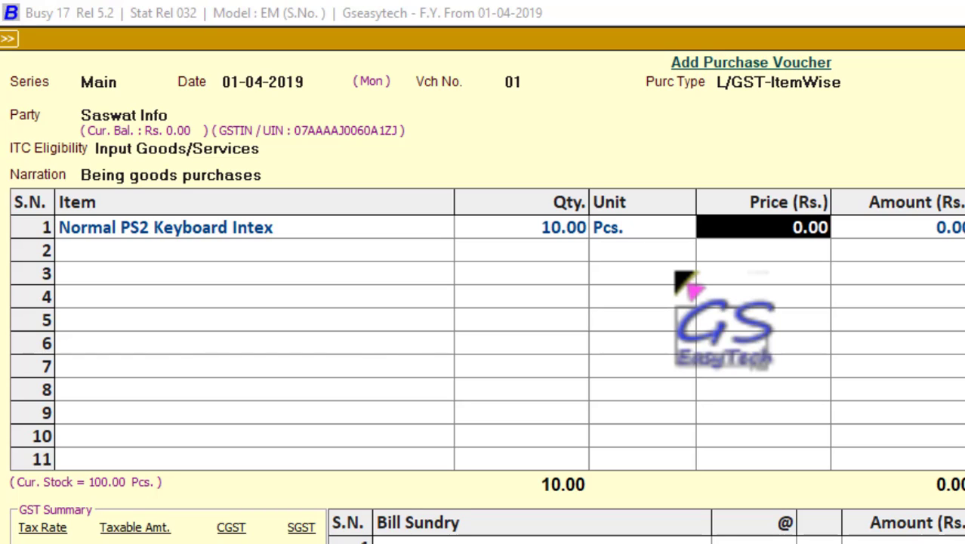
{"action": "type", "text": "340"}
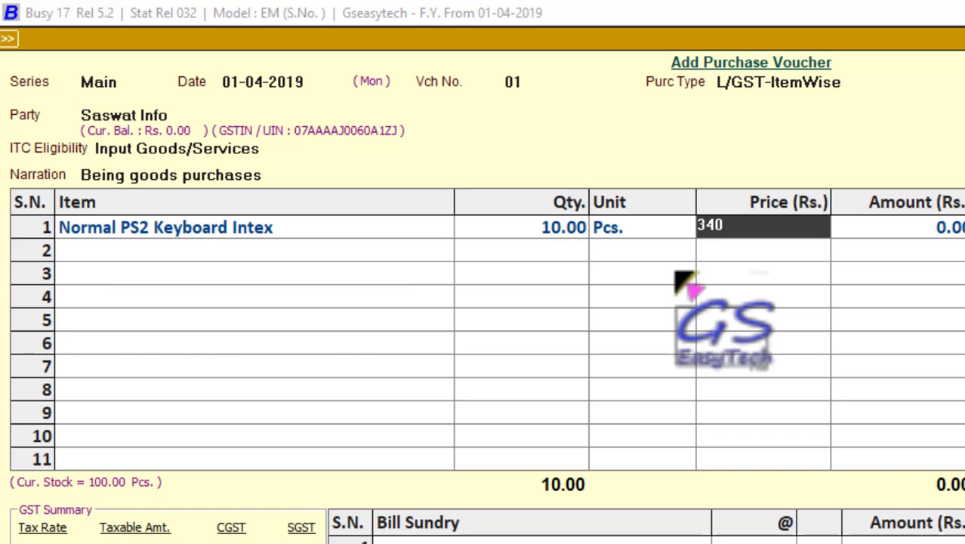
{"action": "key", "text": "Return"}
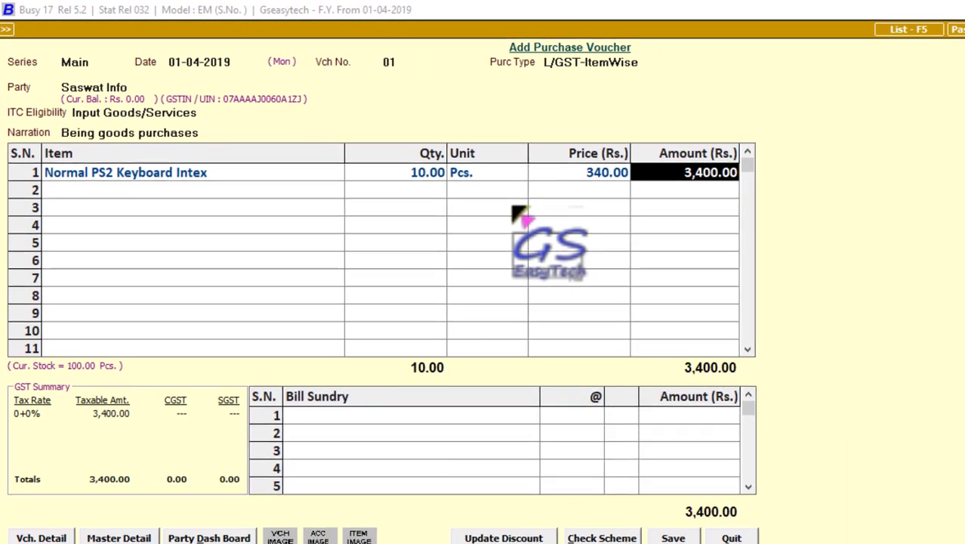
{"action": "key", "text": "Return"}
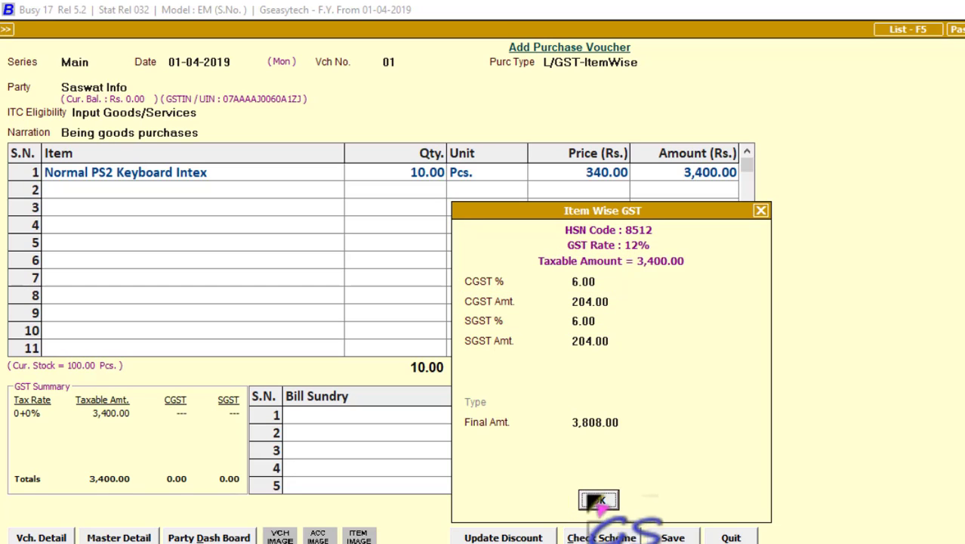
{"action": "key", "text": "Return"}
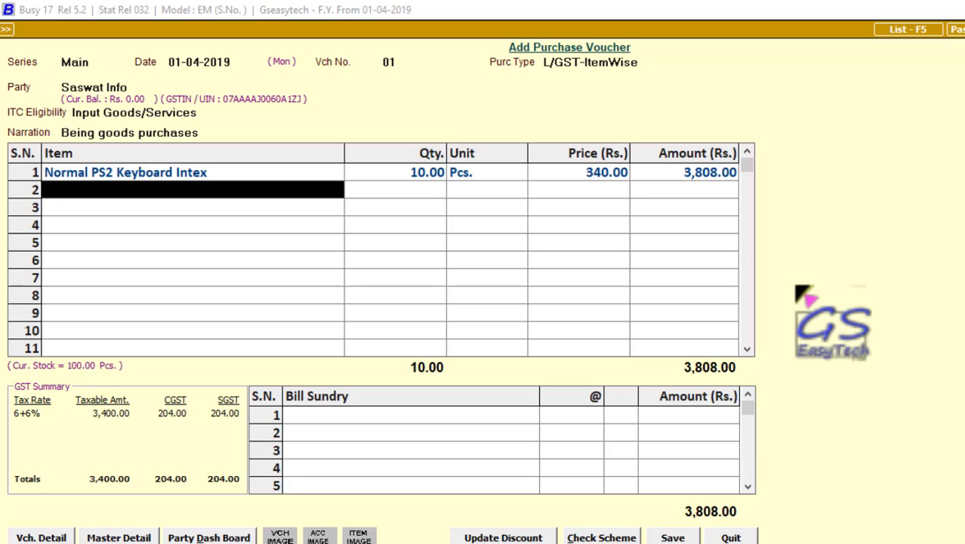
Step: Enter Normal Usb Keyboard Intex as the second item with quantity 10 Pcs. at price 540, accepting its item-wise GST
{"action": "key", "text": "space"}
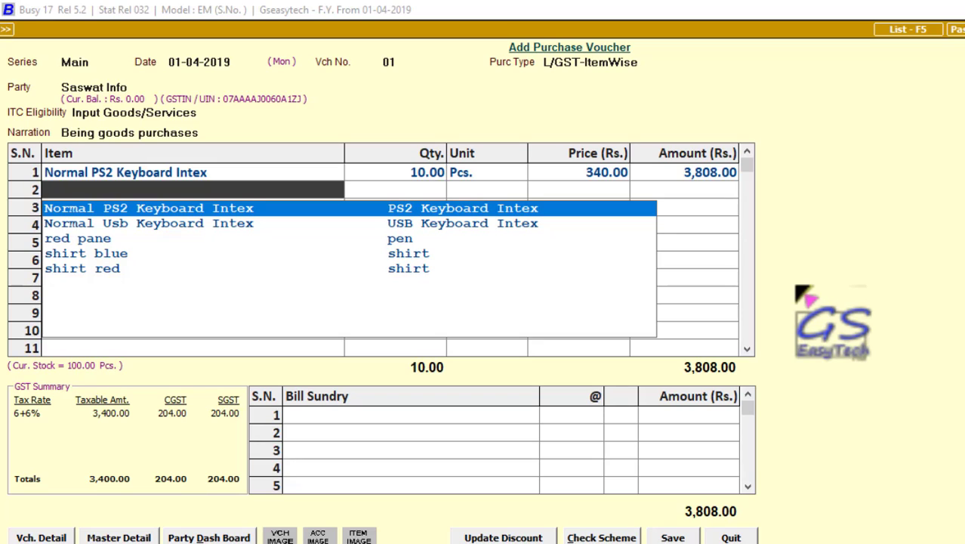
{"action": "key", "text": "Down"}
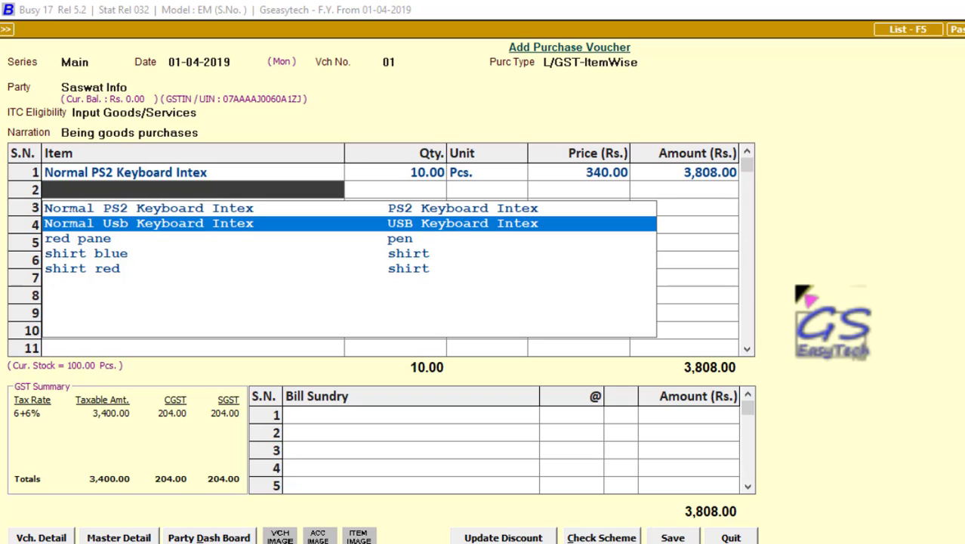
{"action": "key", "text": "Return"}
{"action": "type", "text": "10"}
{"action": "key", "text": "Return"}
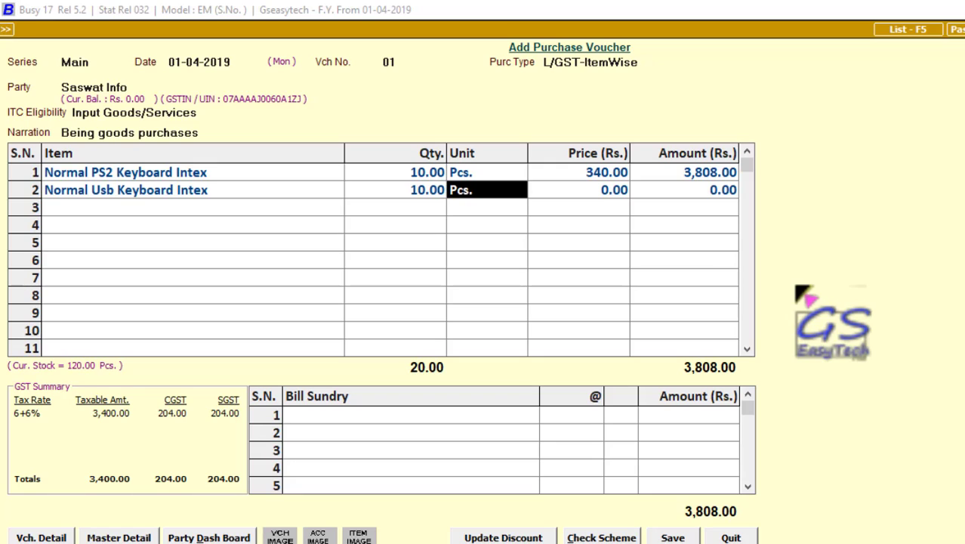
{"action": "key", "text": "Return"}
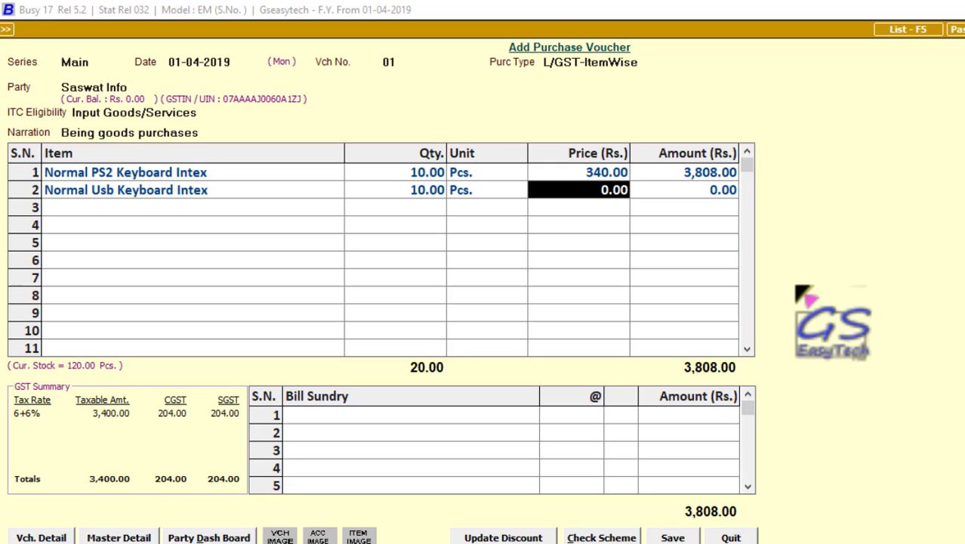
{"action": "type", "text": "540"}
{"action": "key", "text": "Return"}
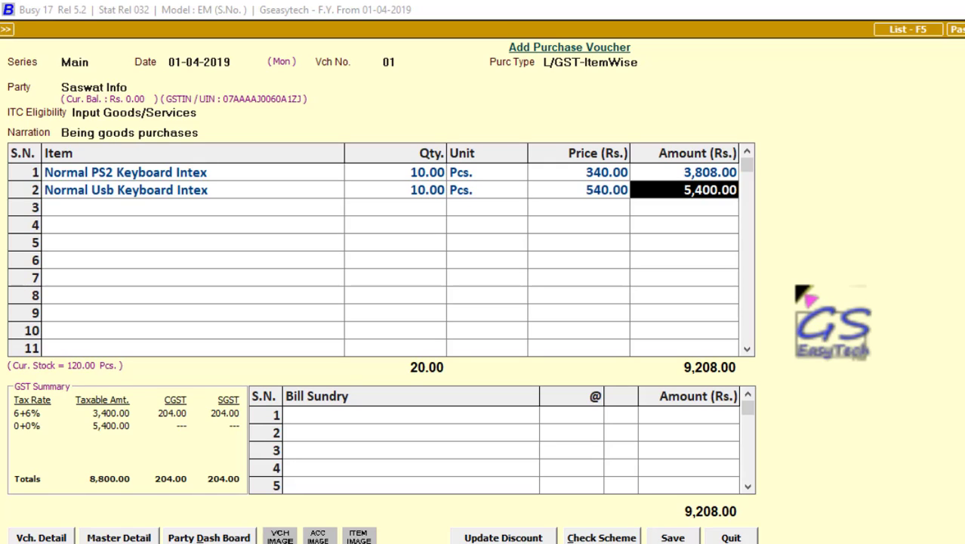
{"action": "key", "text": "Return"}
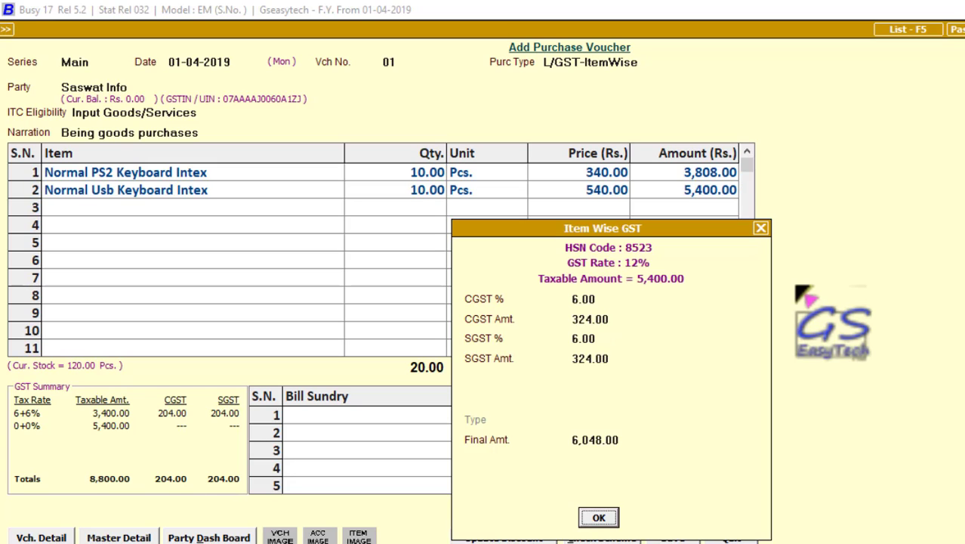
{"action": "key", "text": "Return"}
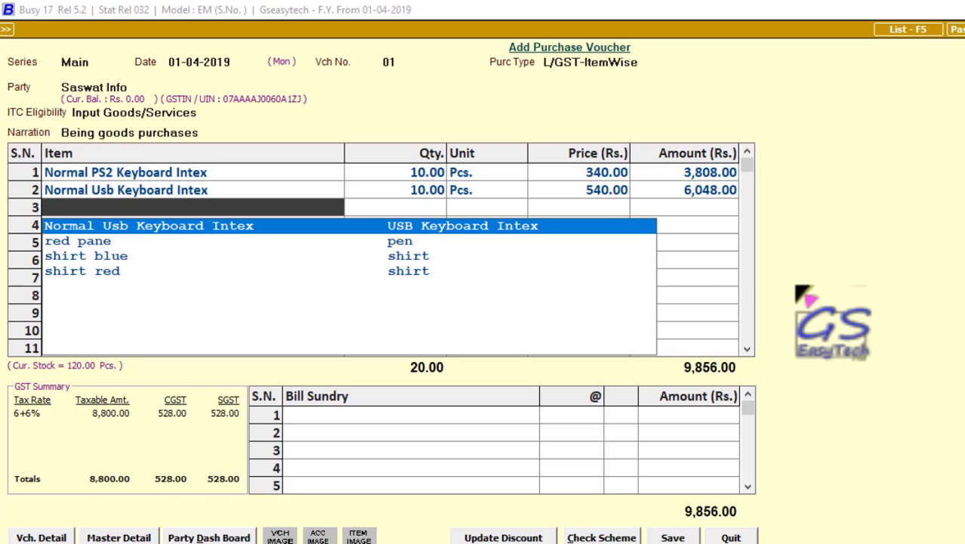
Step: Select red pane as the third item and delete that line from the voucher again
{"action": "key", "text": "Down"}
{"action": "key", "text": "Return"}
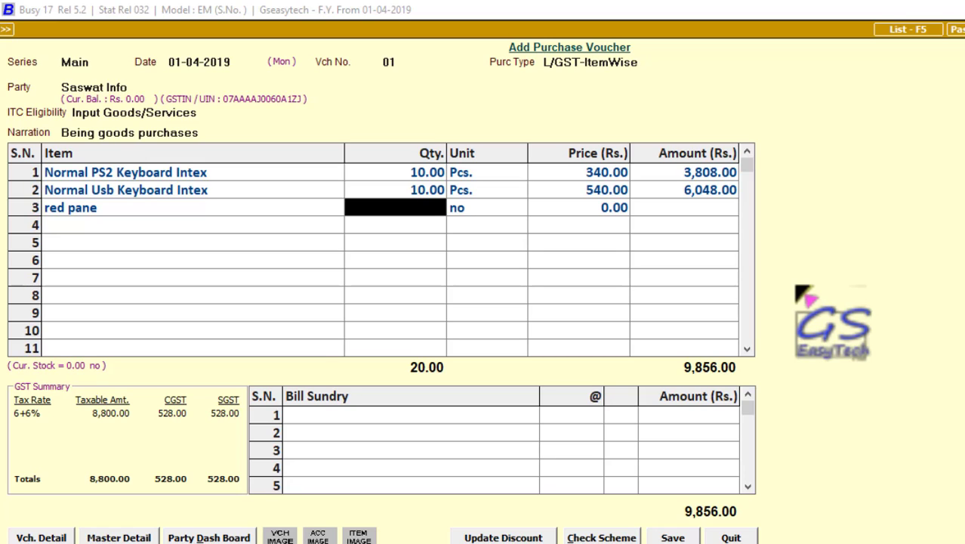
{"action": "key", "text": "F9"}
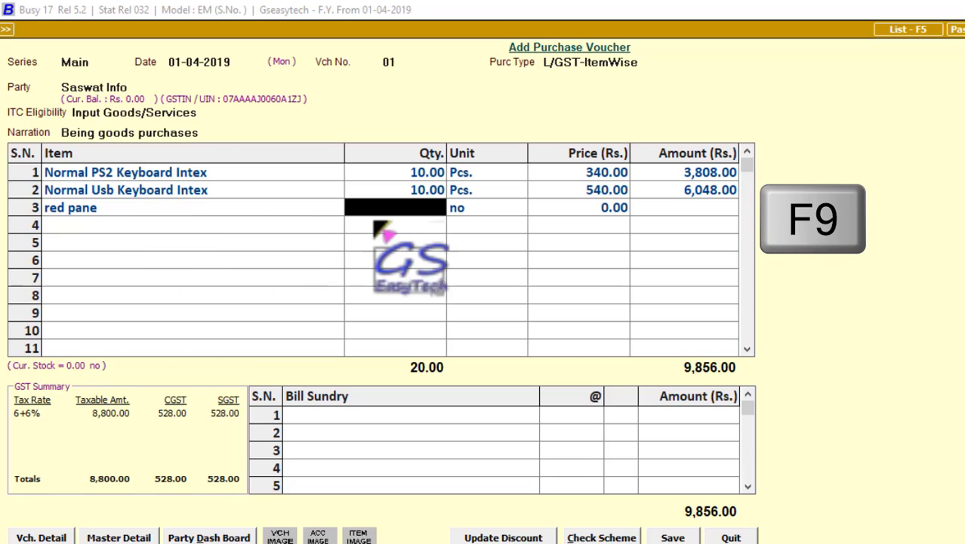
{"action": "key", "text": "F9"}
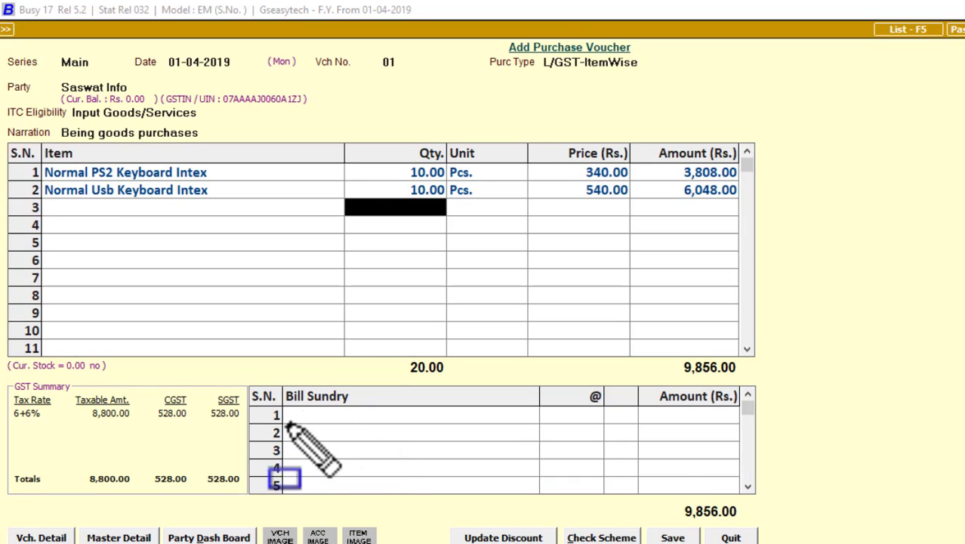
{"action": "mouse_move", "coordinate": [284, 406]}
{"action": "left_mouse_down"}
{"action": "mouse_move", "coordinate": [471, 498]}
{"action": "mouse_move", "coordinate": [536, 493]}
{"action": "left_mouse_up"}
{"action": "left_click_drag", "start_coordinate": [343, 512], "coordinate": [375, 529]}
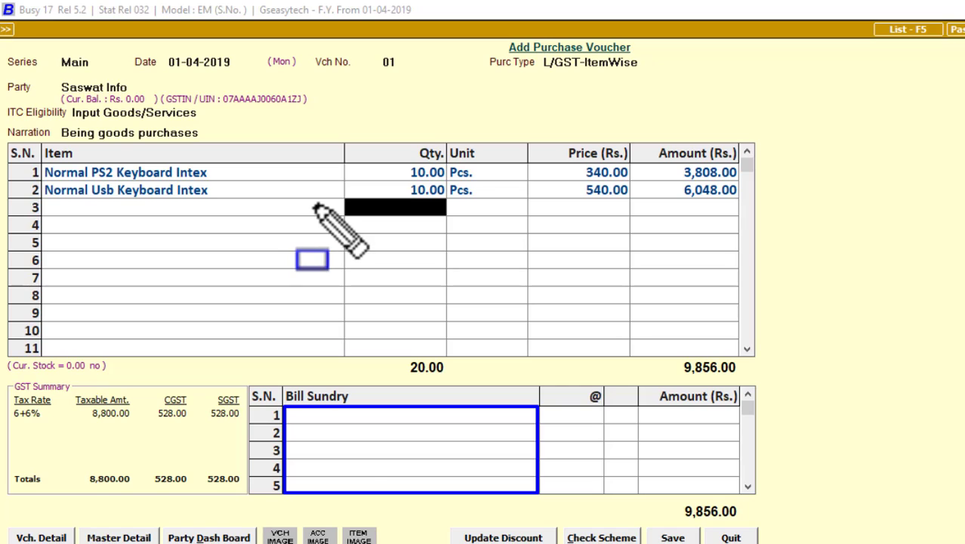
{"action": "key", "text": "Escape"}
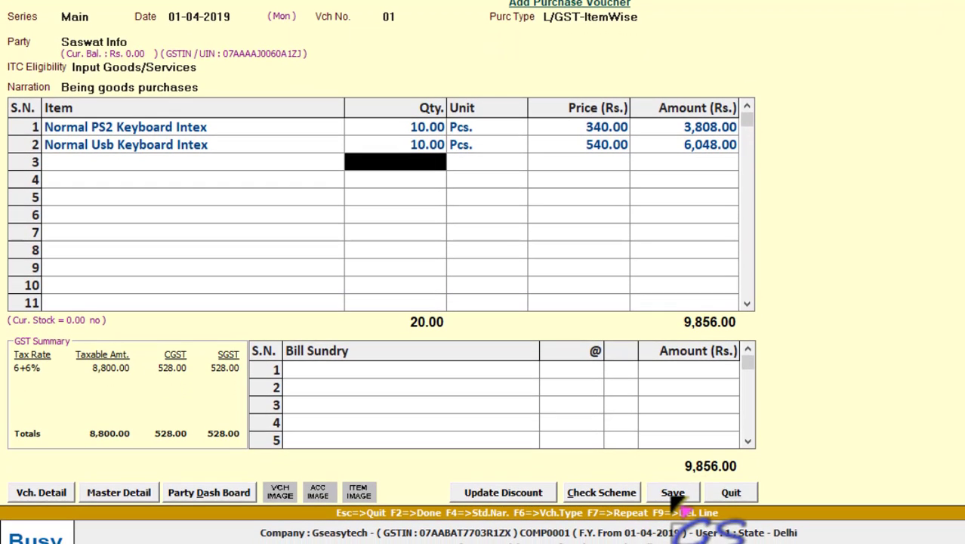
Step: Save the voucher with purchase bill number saw/001/19 and accept the bill-by-bill adjustment as a new reference
{"action": "left_click", "coordinate": [675, 495]}
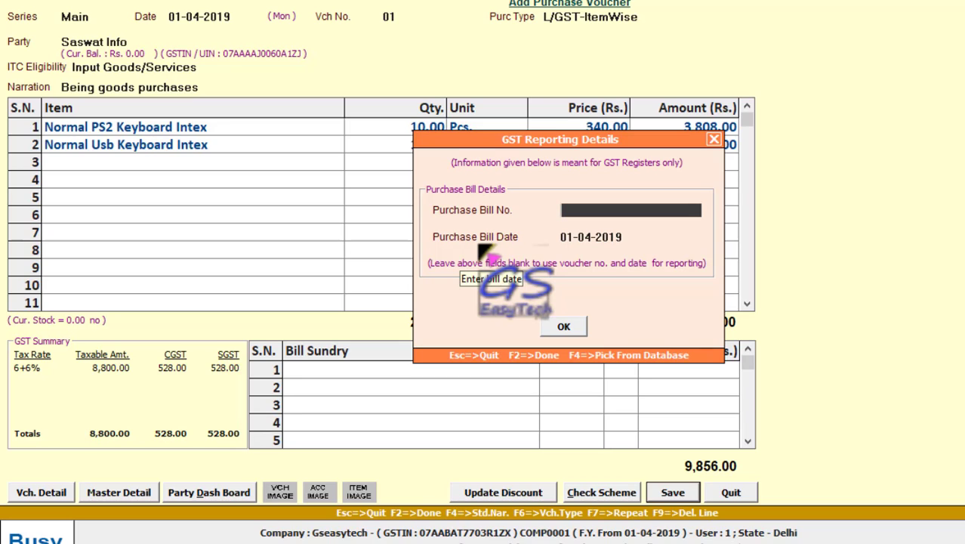
{"action": "type", "text": "saw/00"}
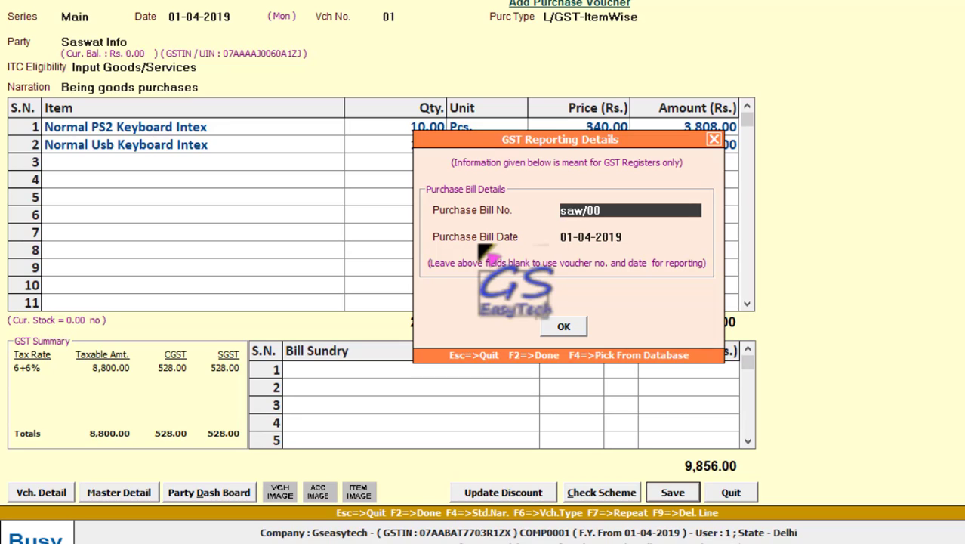
{"action": "type", "text": "1/19"}
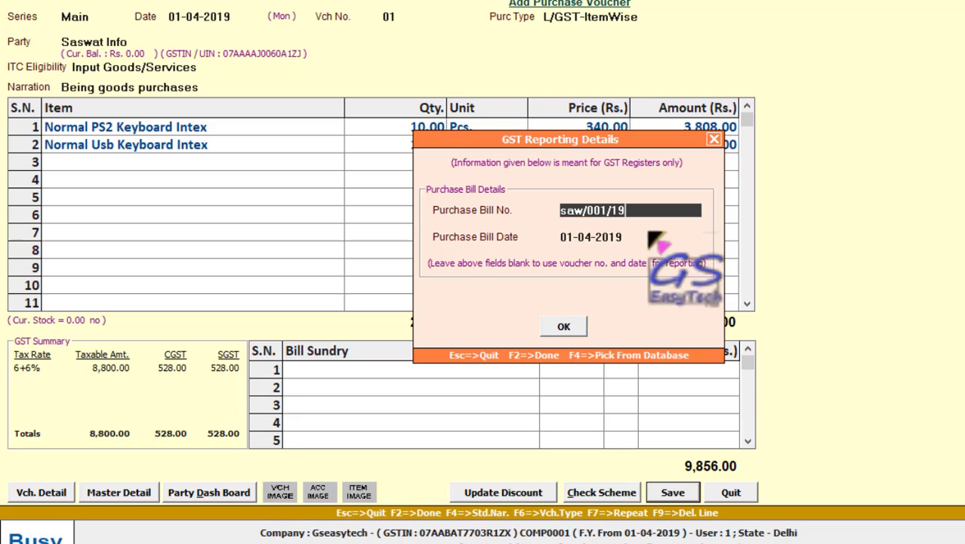
{"action": "left_click", "coordinate": [574, 327]}
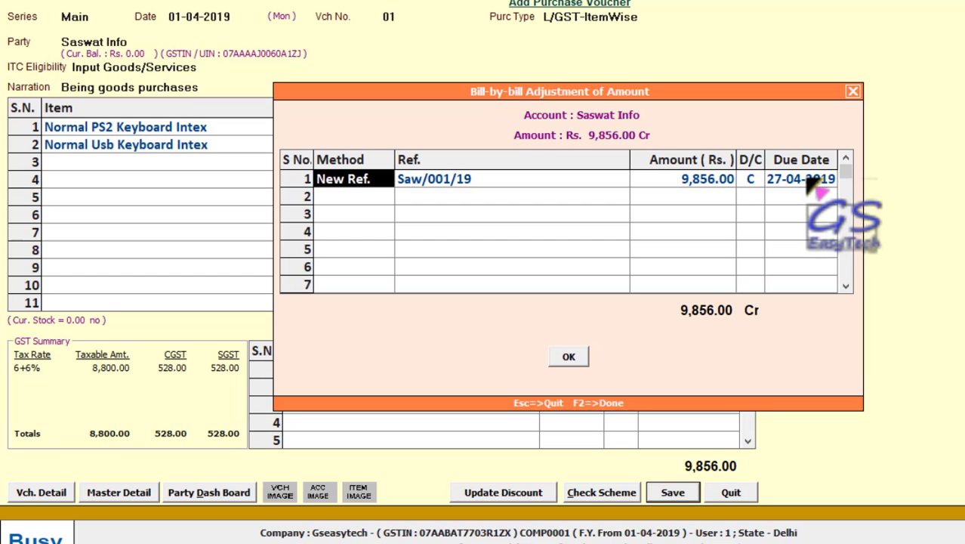
{"action": "left_click", "coordinate": [579, 359]}
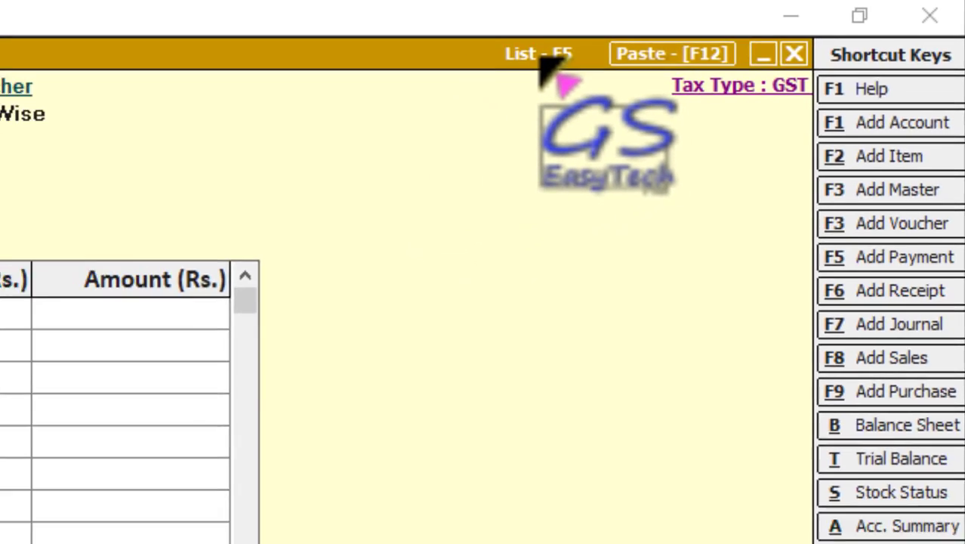
Step: Display the list of purchase vouchers for the Main series
{"action": "left_click", "coordinate": [459, 67]}
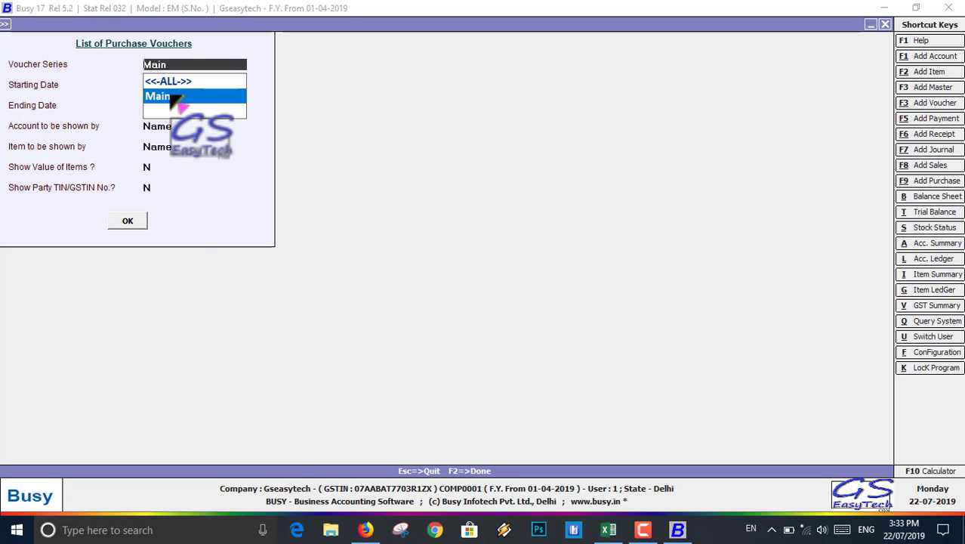
{"action": "left_click", "coordinate": [129, 220]}
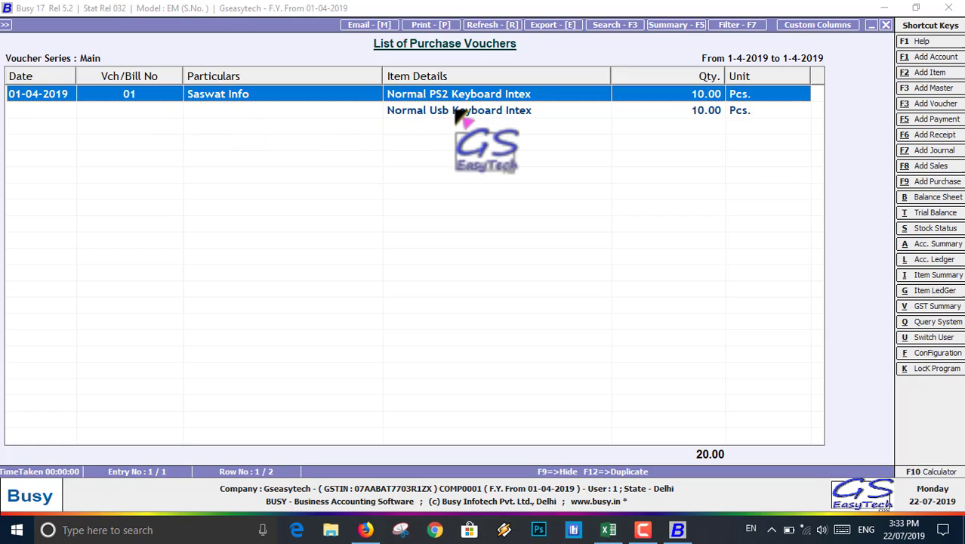
Step: Open the Saswat Info purchase voucher from the list and preview its purchase invoice in the STANDARD format
{"action": "double_click", "coordinate": [321, 94]}
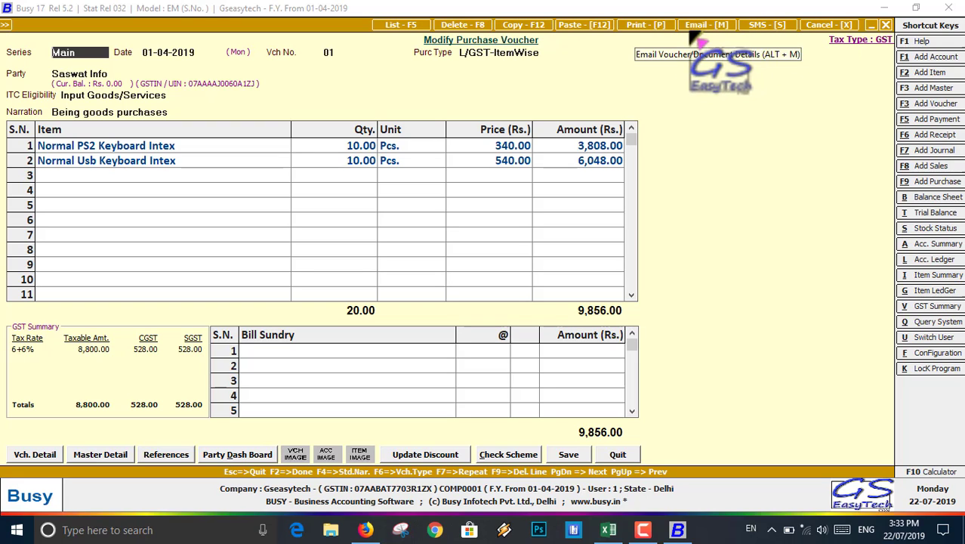
{"action": "left_click", "coordinate": [647, 27]}
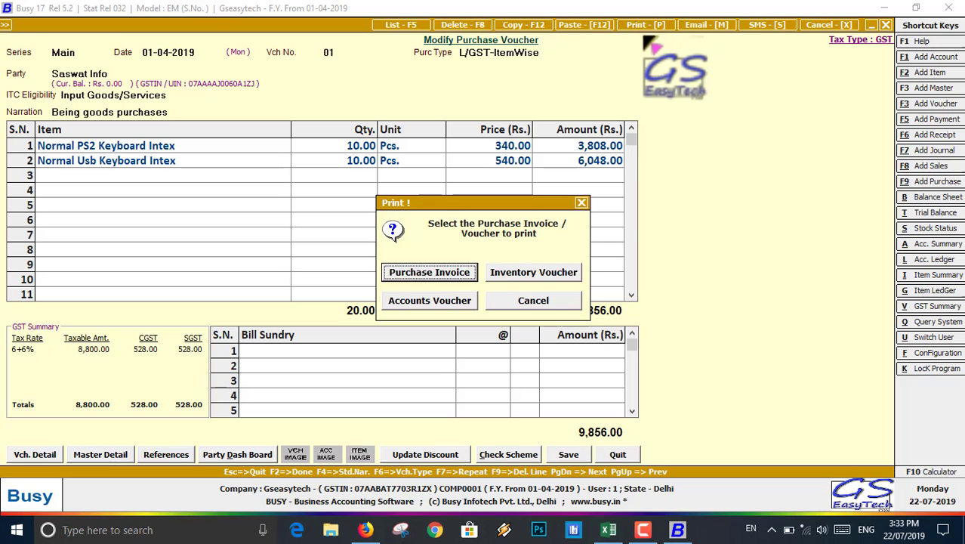
{"action": "left_click", "coordinate": [426, 275]}
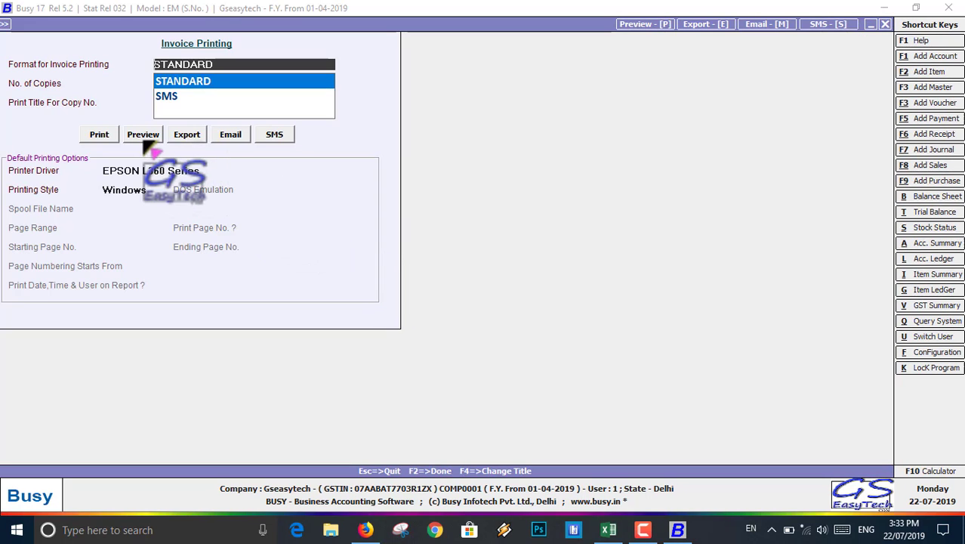
{"action": "left_click", "coordinate": [143, 138]}
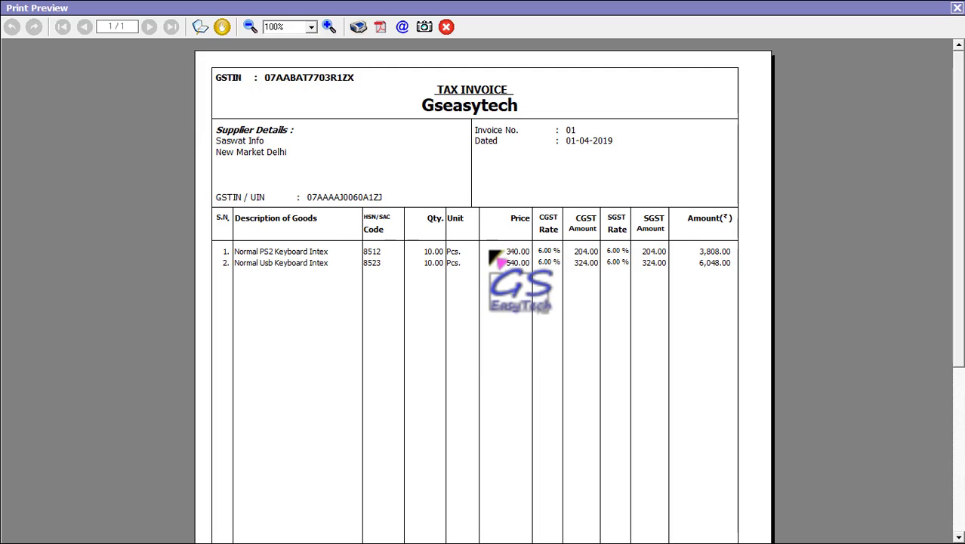
Step: Examine the previewed invoice's item lines, GST amounts and grand total at 150% magnification, and close the preview
{"action": "left_click", "coordinate": [329, 28]}
{"action": "left_click", "coordinate": [329, 28]}
{"action": "left_click", "coordinate": [329, 27]}
{"action": "left_click", "coordinate": [330, 27]}
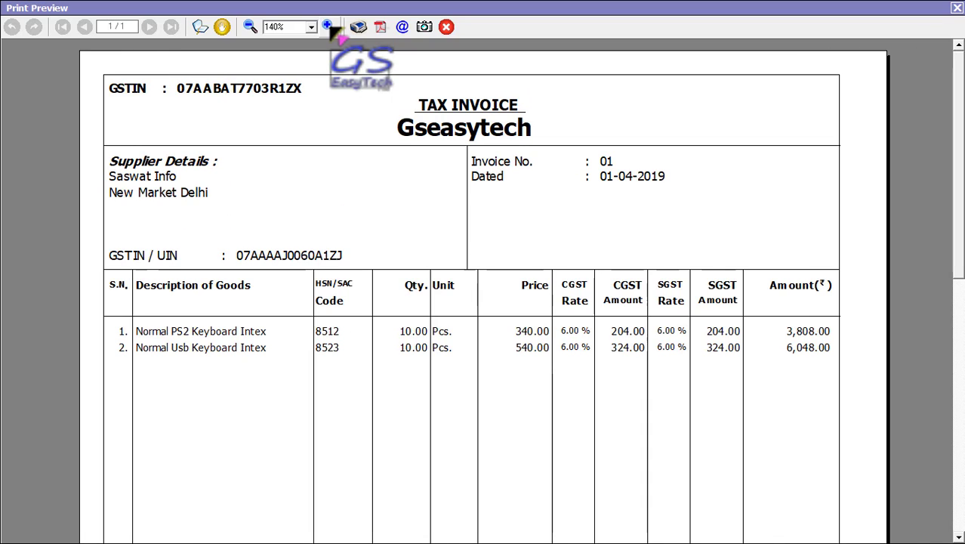
{"action": "left_click", "coordinate": [329, 27]}
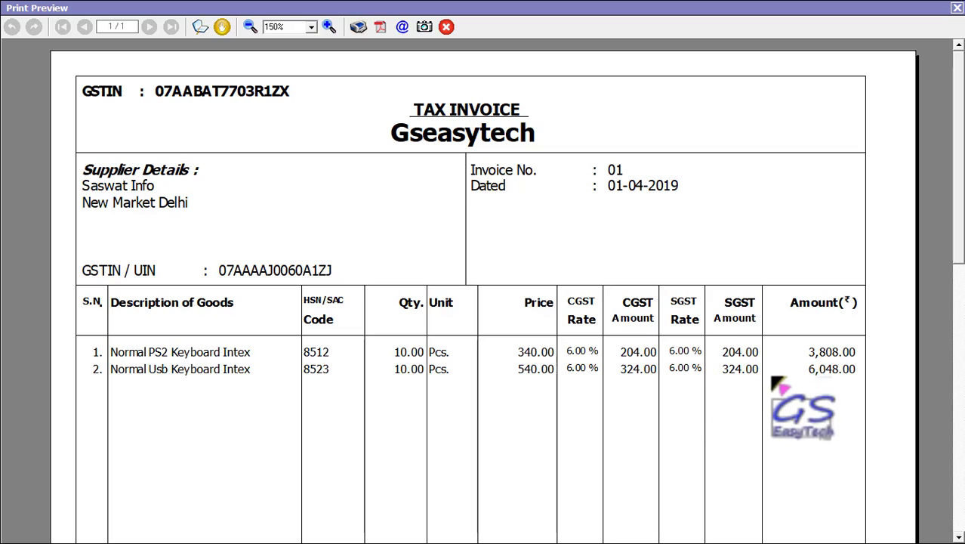
{"action": "left_click_drag", "start_coordinate": [960, 211], "coordinate": [960, 355]}
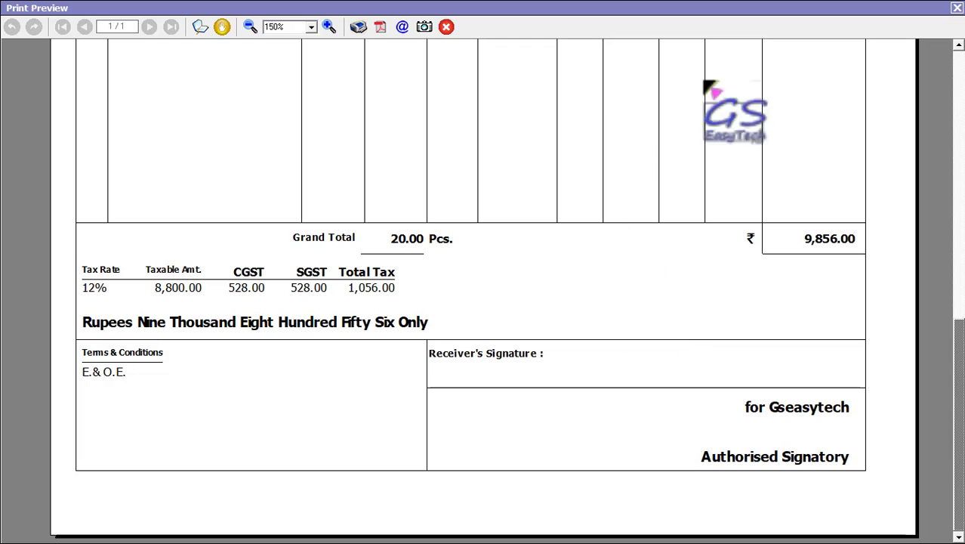
{"action": "left_click", "coordinate": [955, 9]}
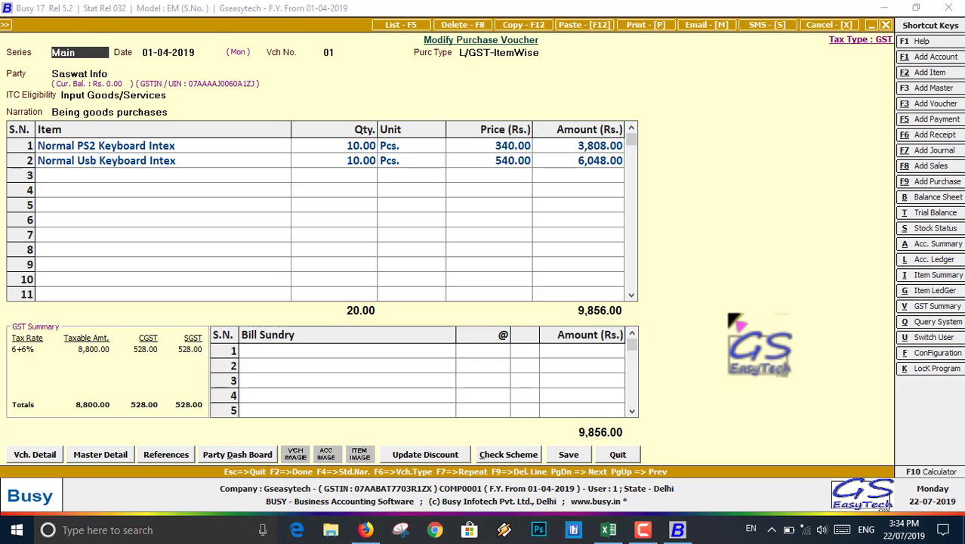